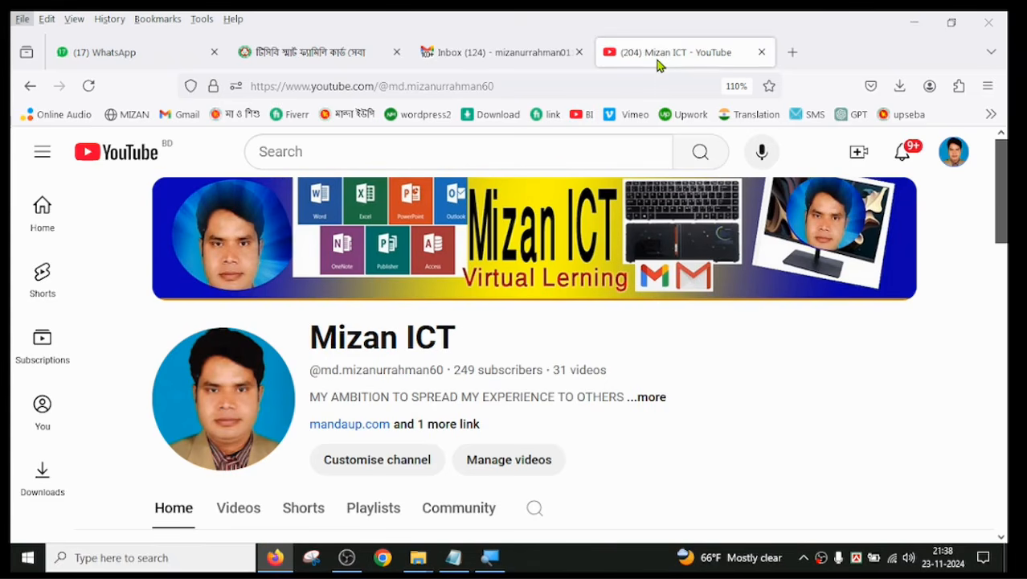
Step: Switch to the TCB Smart Family Card dashboard and review its beneficiary summary cards and ward-wise pending approval table
left_click(289, 50)
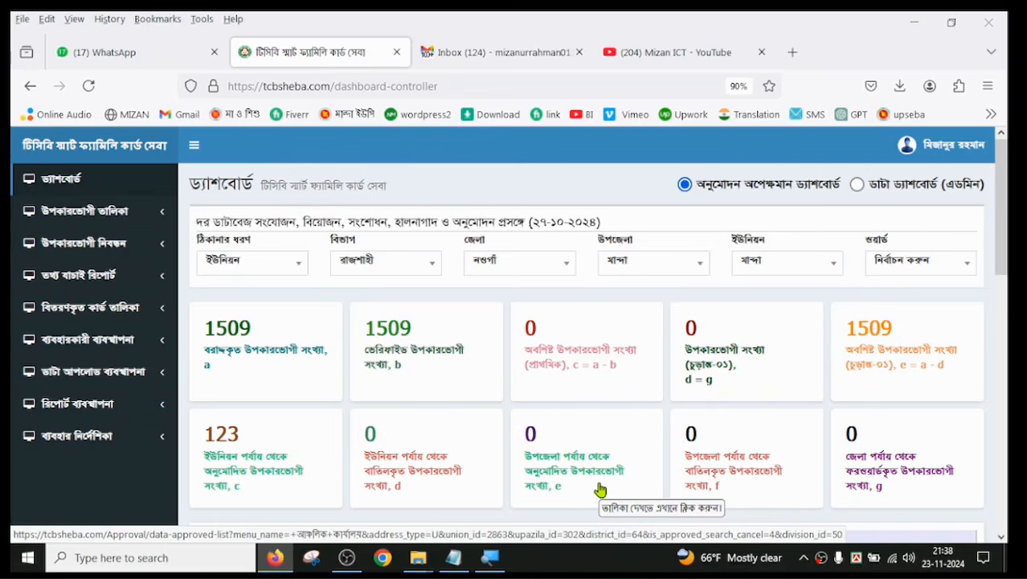
scroll(648, 458, "down", 3)
scroll(566, 360, "down", 1)
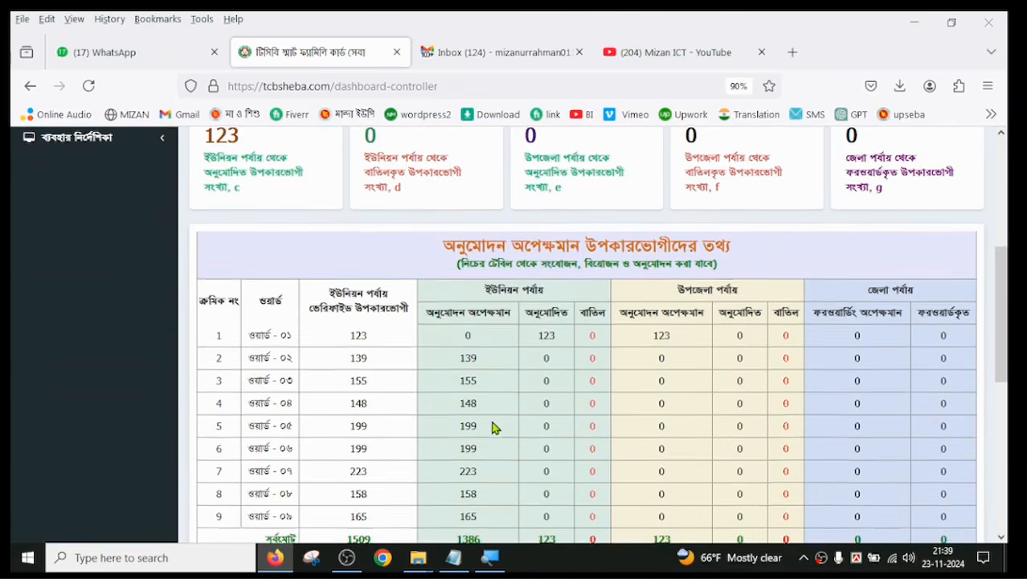
scroll(492, 424, "down", 3)
scroll(514, 424, "up", 3)
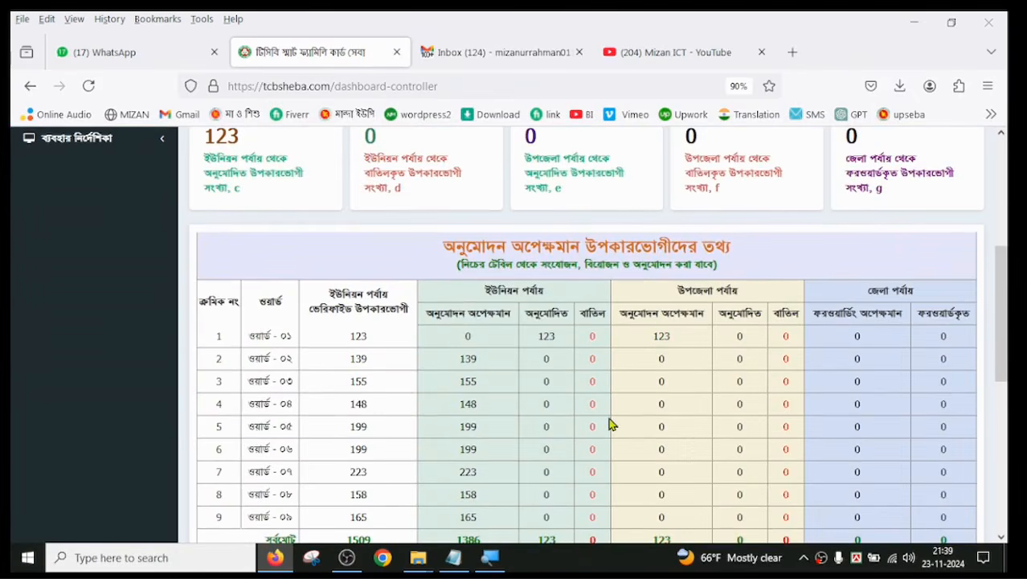
scroll(610, 422, "up", 2)
scroll(610, 422, "down", 1)
scroll(497, 379, "down", 2)
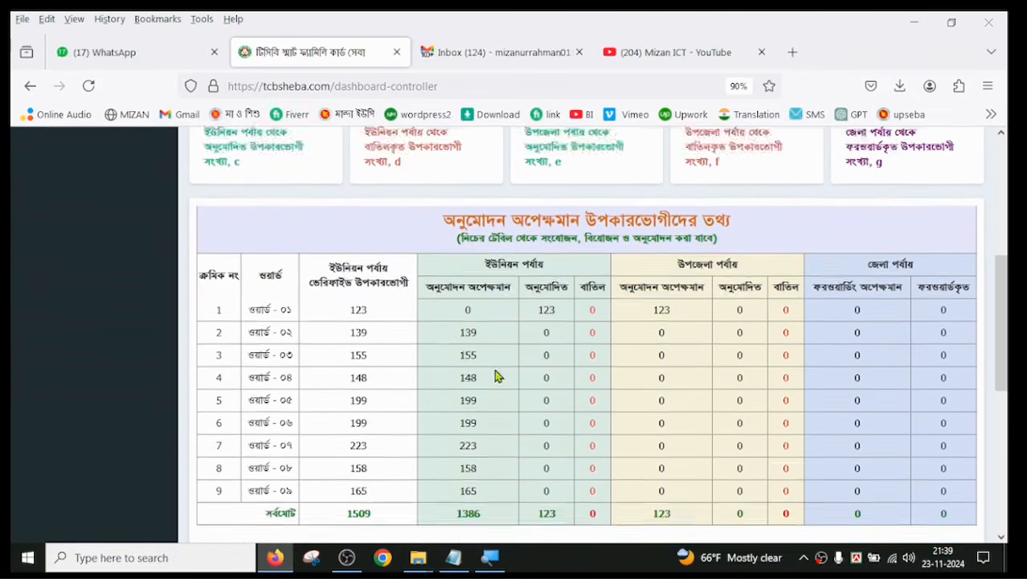
scroll(486, 431, "up", 3)
scroll(486, 432, "up", 2)
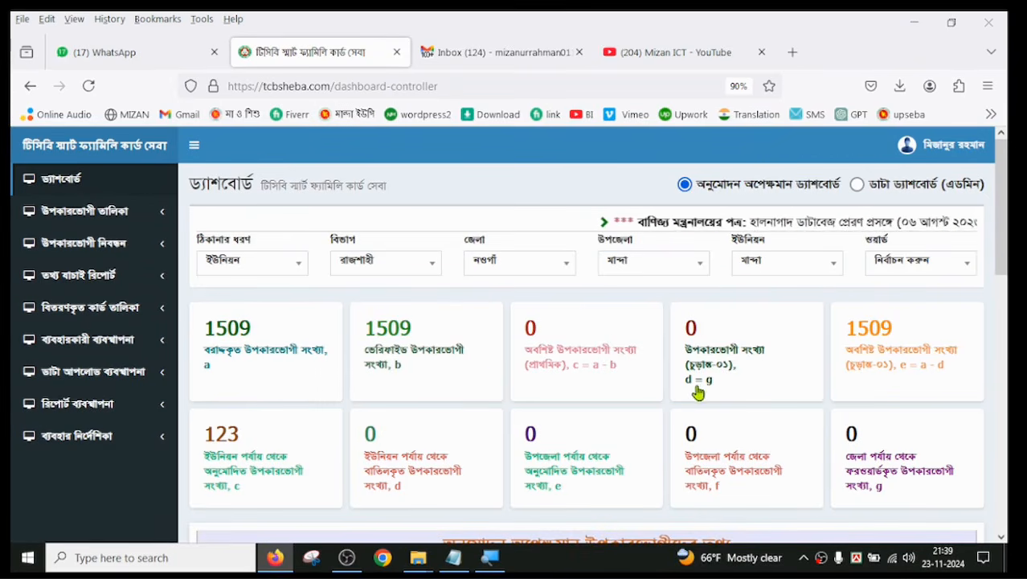
scroll(603, 362, "down", 4)
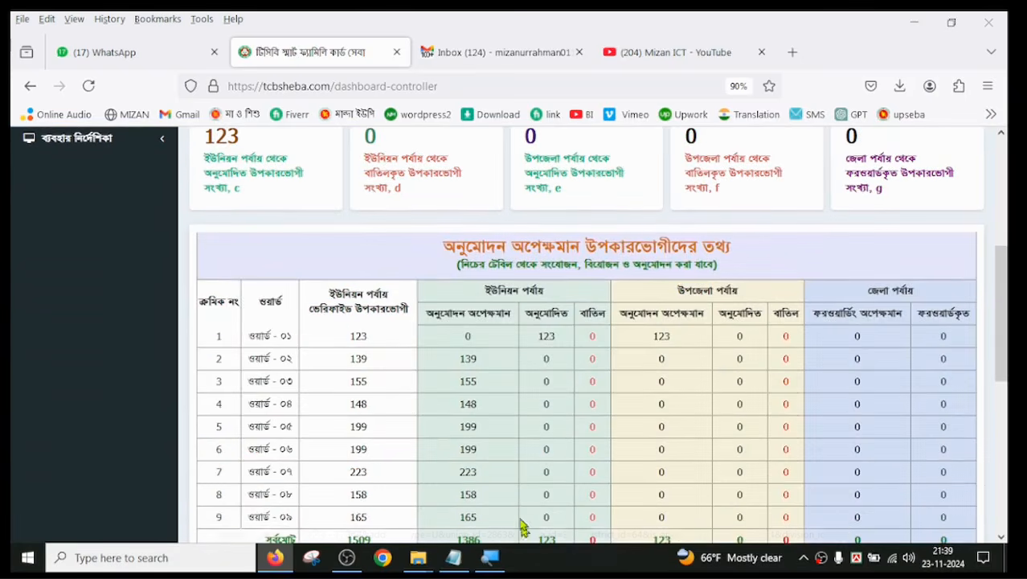
scroll(496, 385, "down", 1)
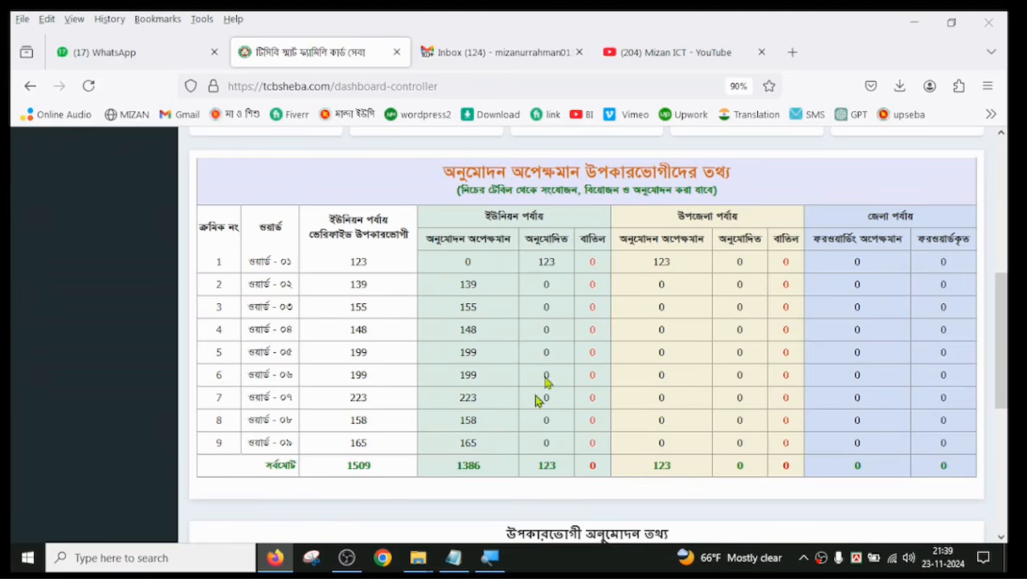
scroll(516, 426, "up", 4)
scroll(516, 426, "up", 2)
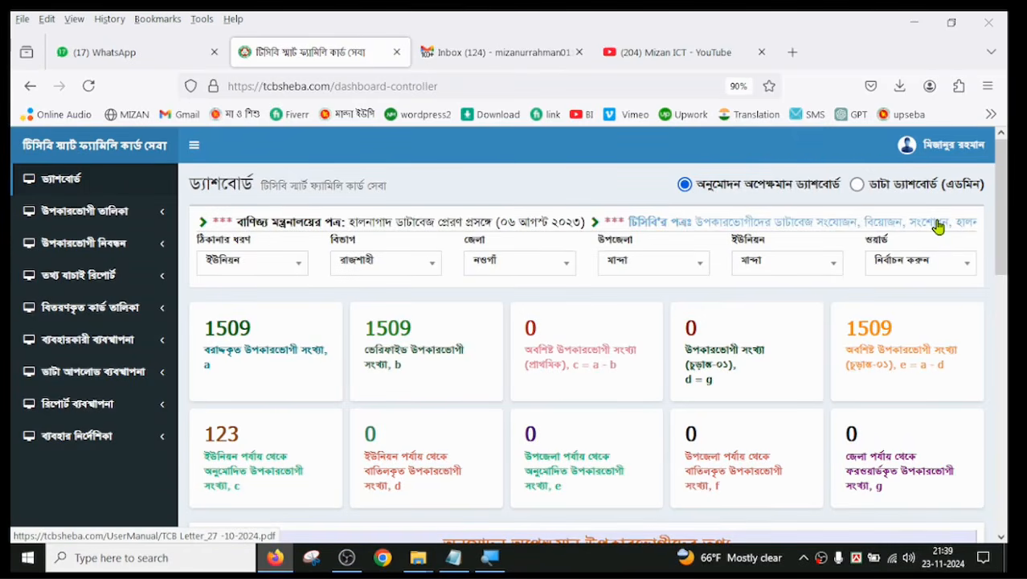
Step: Open the TCB letter of 27-10-2024 from the dashboard notices and read its instructions on adding or removing beneficiaries
left_click(939, 227)
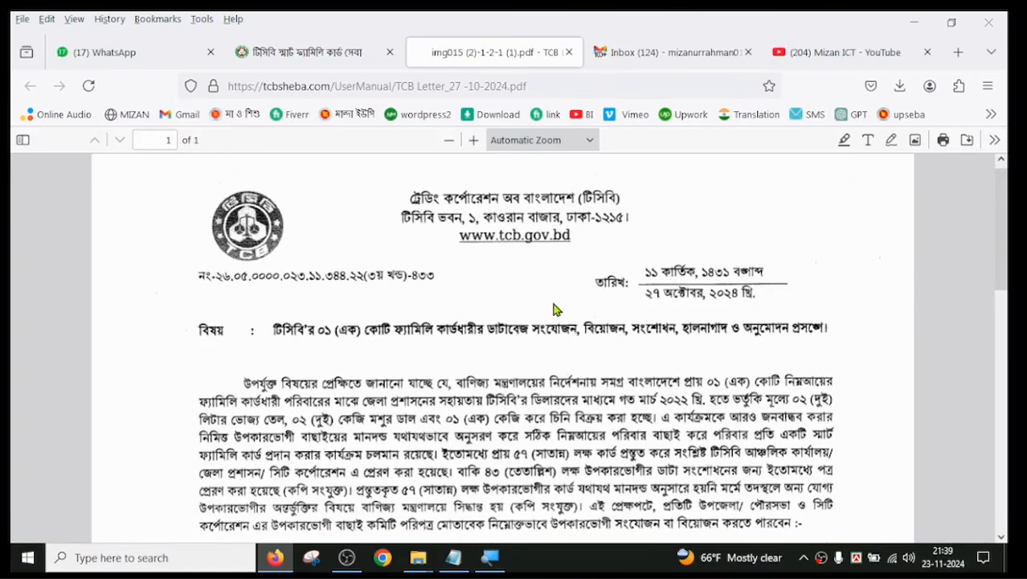
scroll(536, 328, "down", 2)
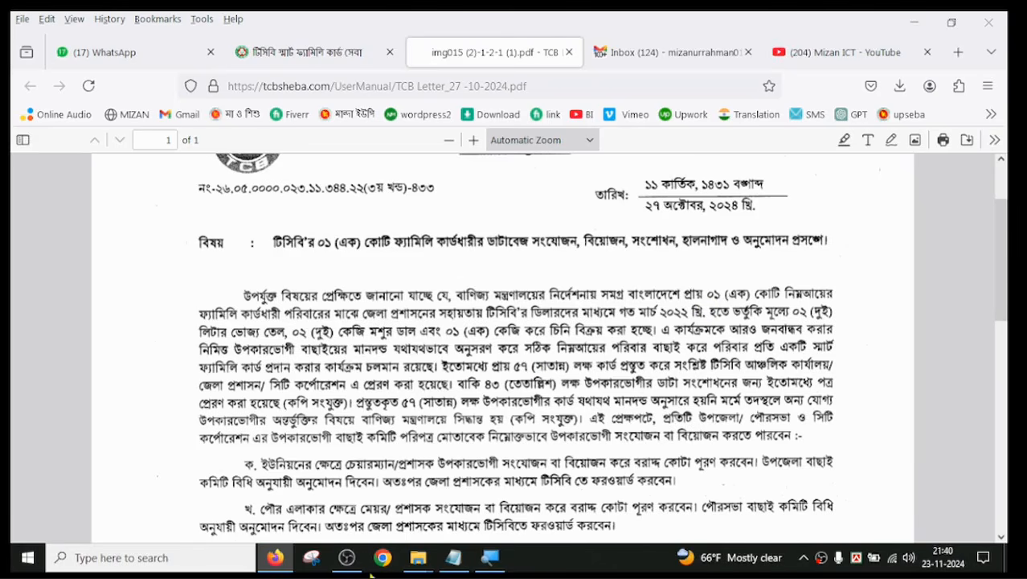
scroll(370, 456, "down", 3)
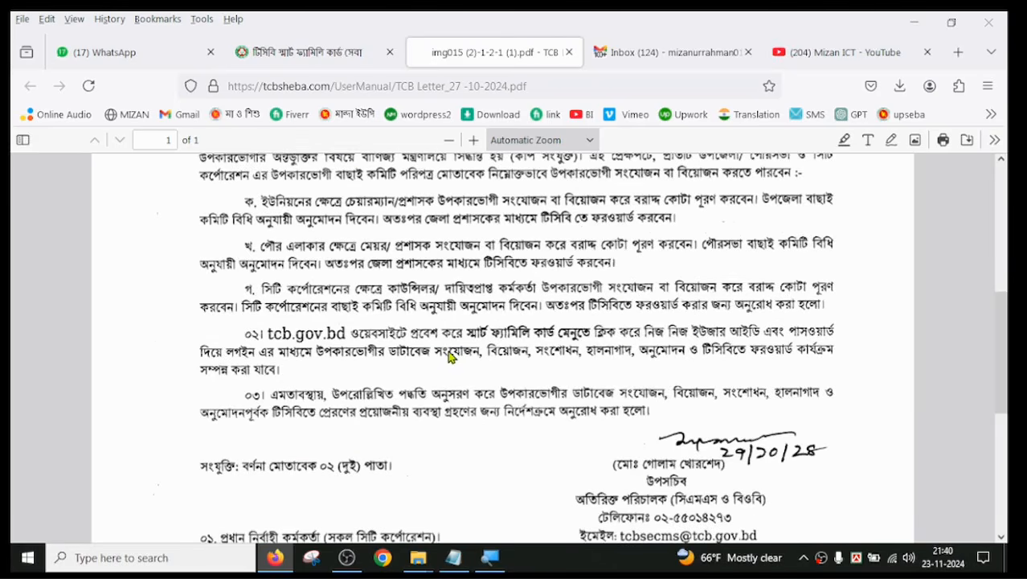
scroll(450, 357, "up", 1)
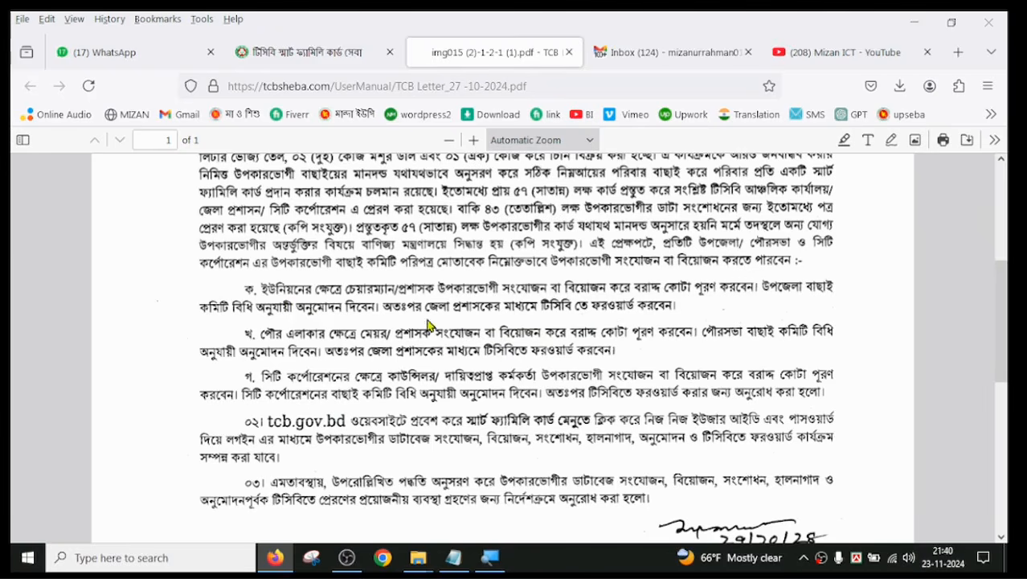
Step: Compare the dashboard's union, upazila and district approval columns with the approval instructions in the TCB letter
left_click(304, 52)
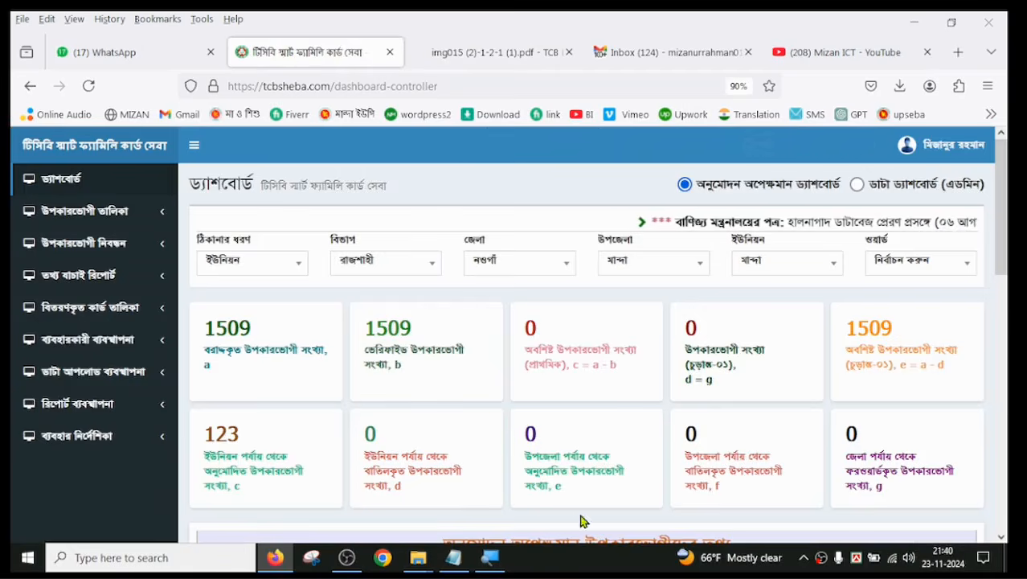
scroll(487, 406, "down", 4)
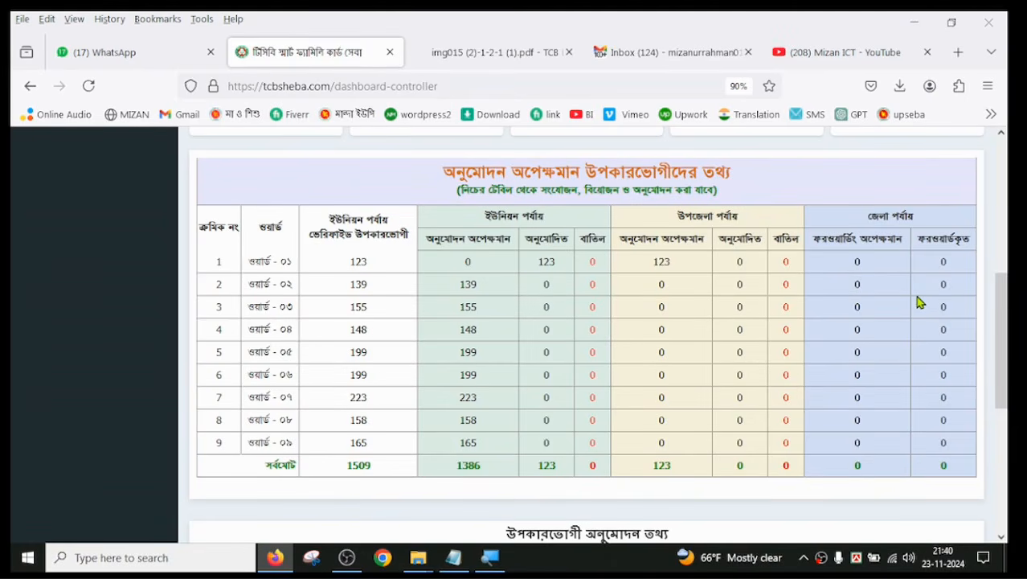
left_click(547, 61)
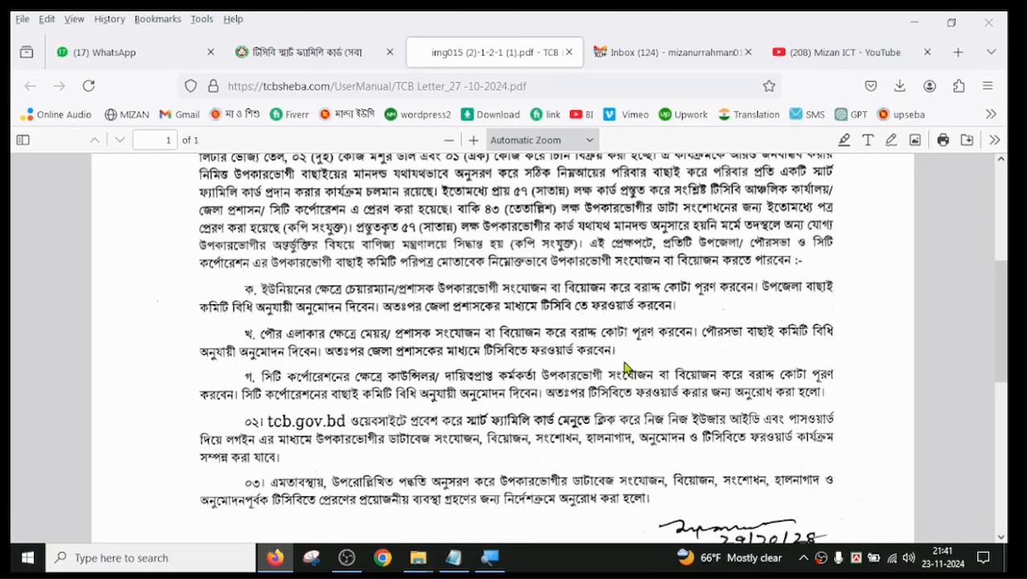
scroll(285, 394, "down", 2)
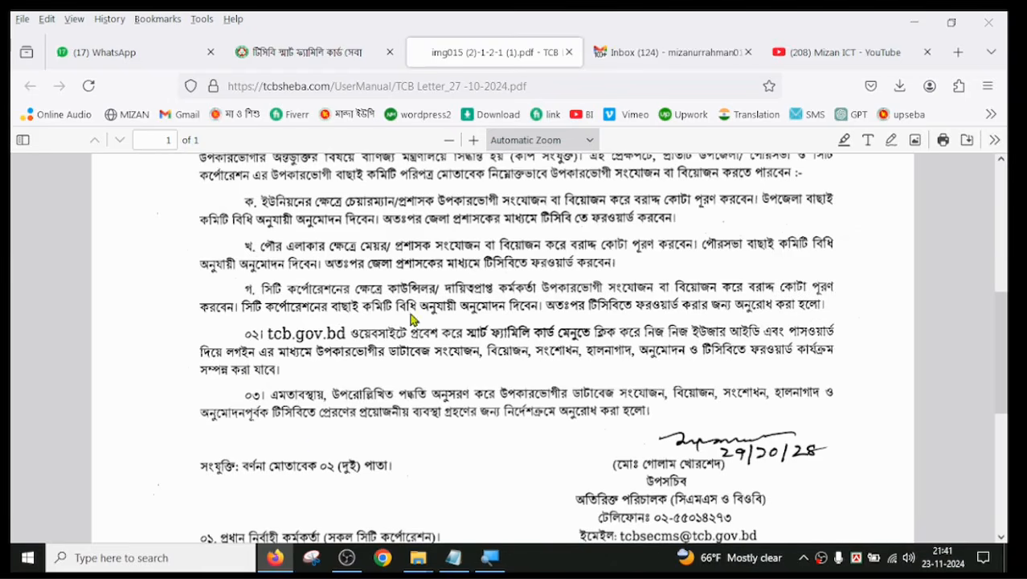
Step: Return to the dashboard and open the list of beneficiaries awaiting union-level approval for ward ০২
left_click(285, 53)
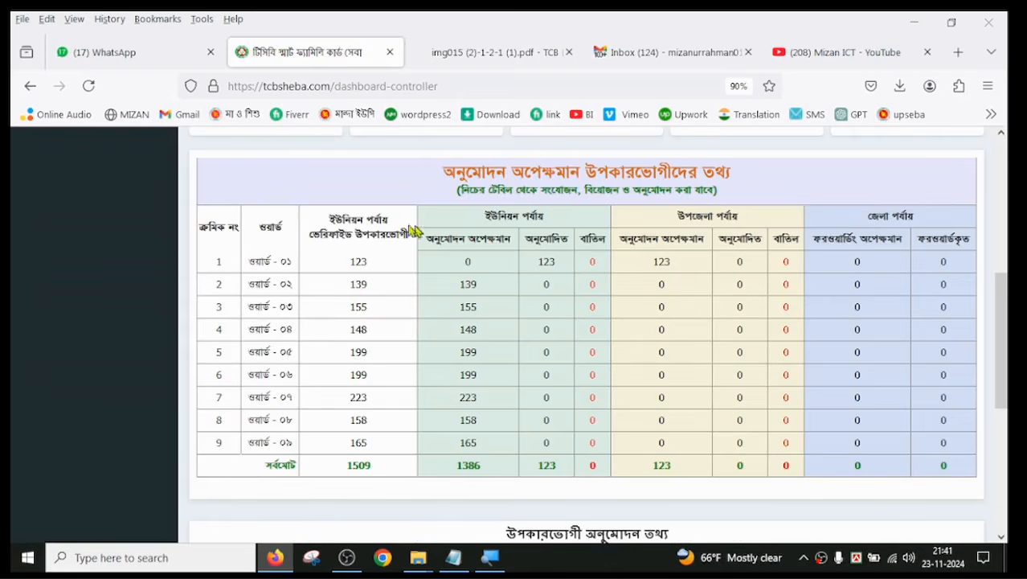
scroll(418, 453, "up", 5)
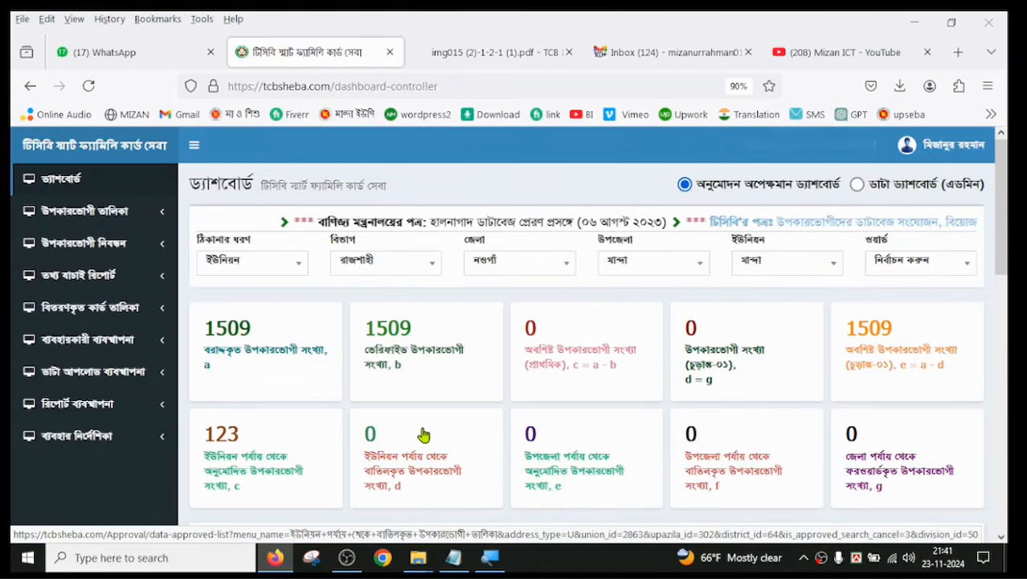
scroll(408, 350, "down", 1)
scroll(408, 350, "down", 3)
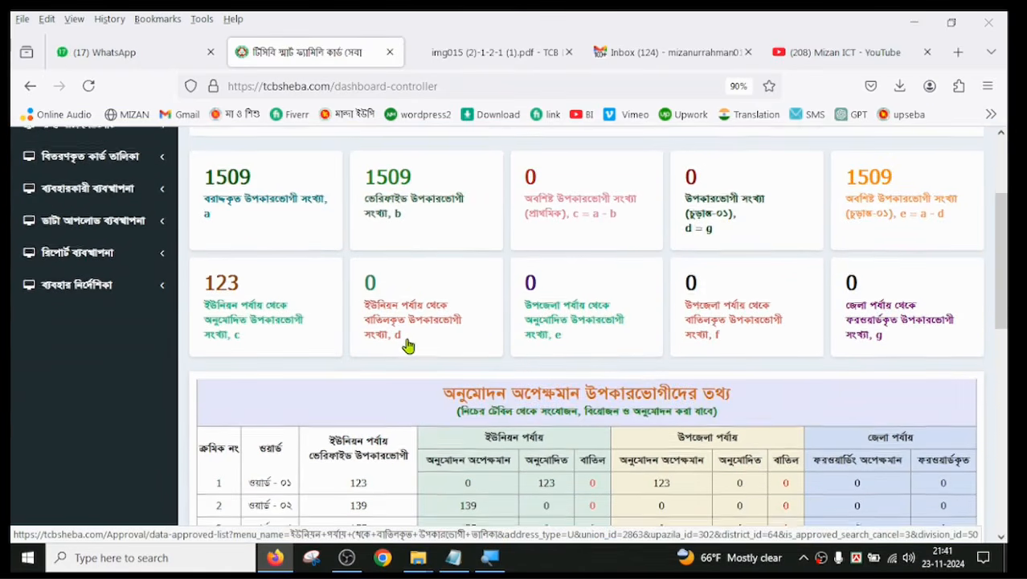
scroll(409, 345, "down", 3)
scroll(359, 328, "down", 3)
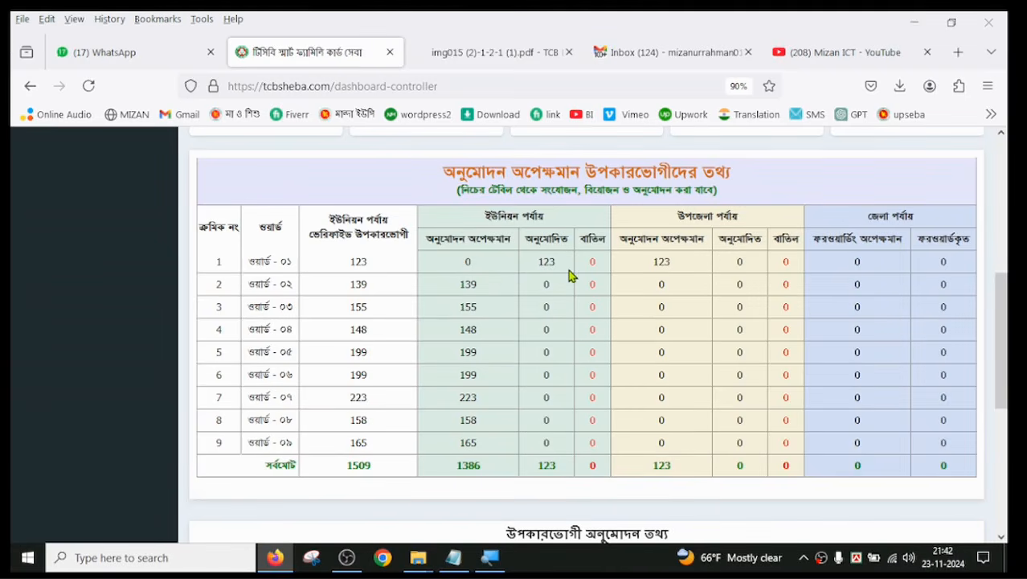
left_click(469, 294)
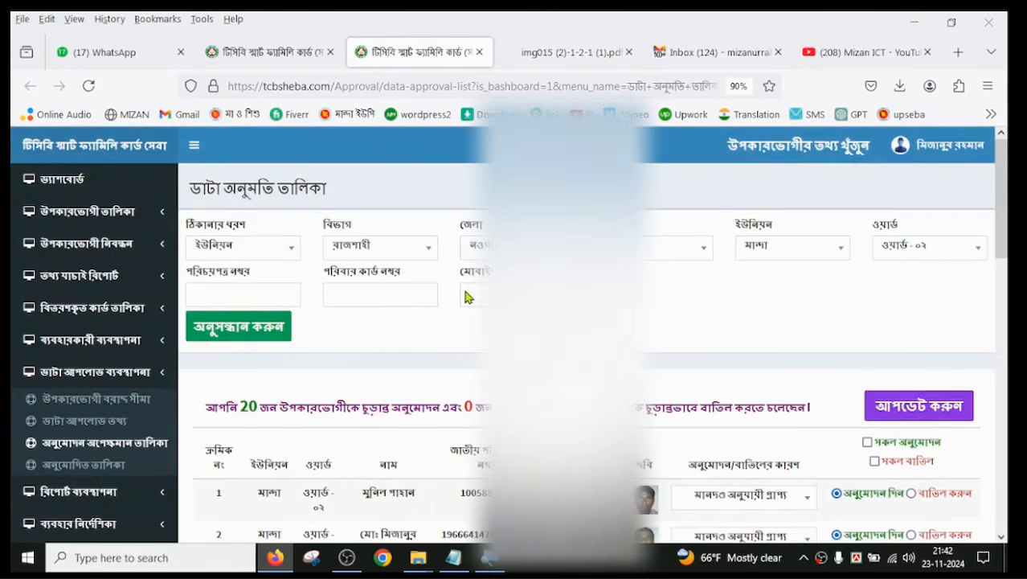
Step: Examine the approval reasons and approve/reject options in the ward ০২ list, and check the dashboard's upazila-level pending column
scroll(469, 297, "down", 2)
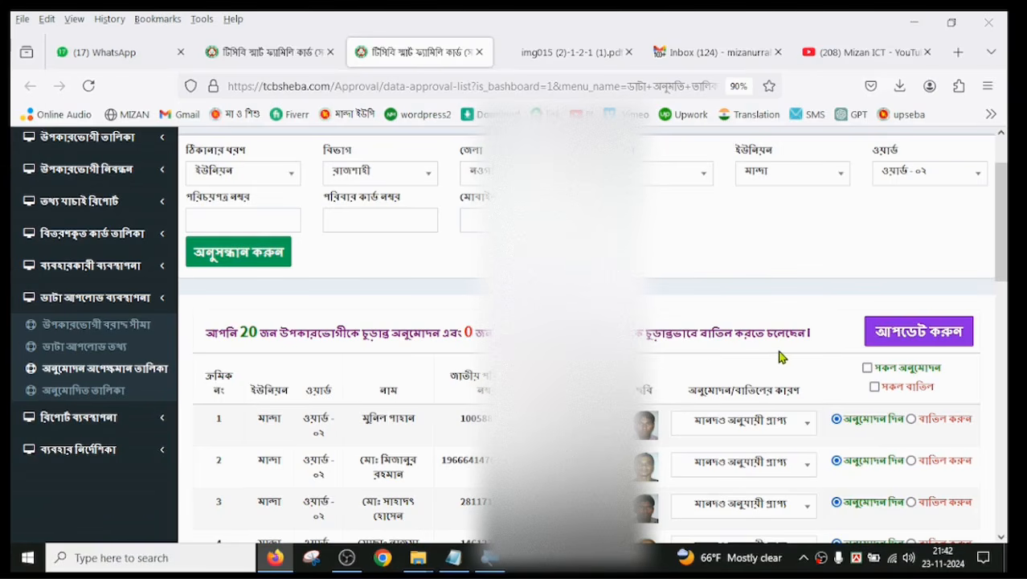
scroll(780, 350, "down", 10)
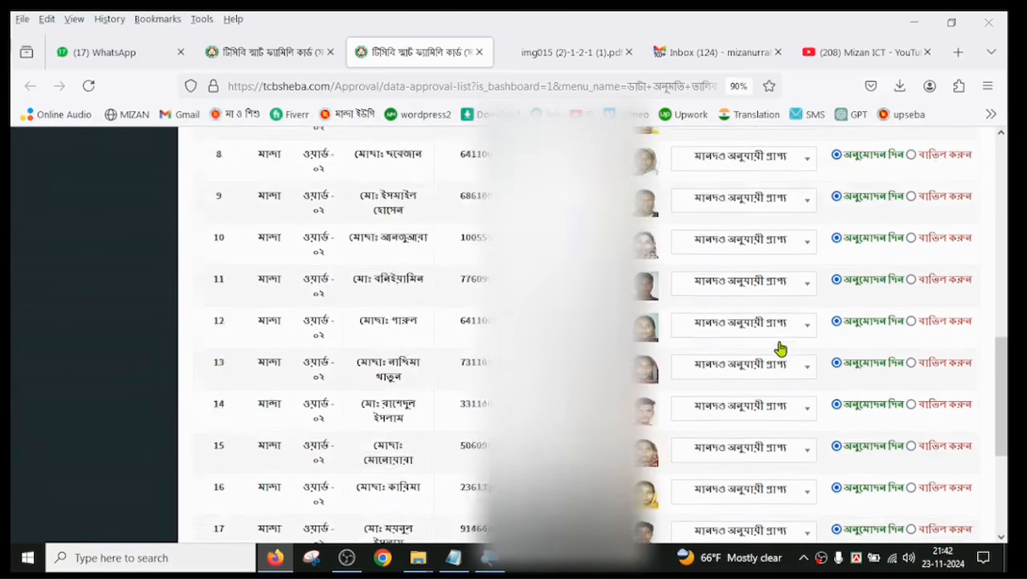
scroll(483, 465, "up", 10)
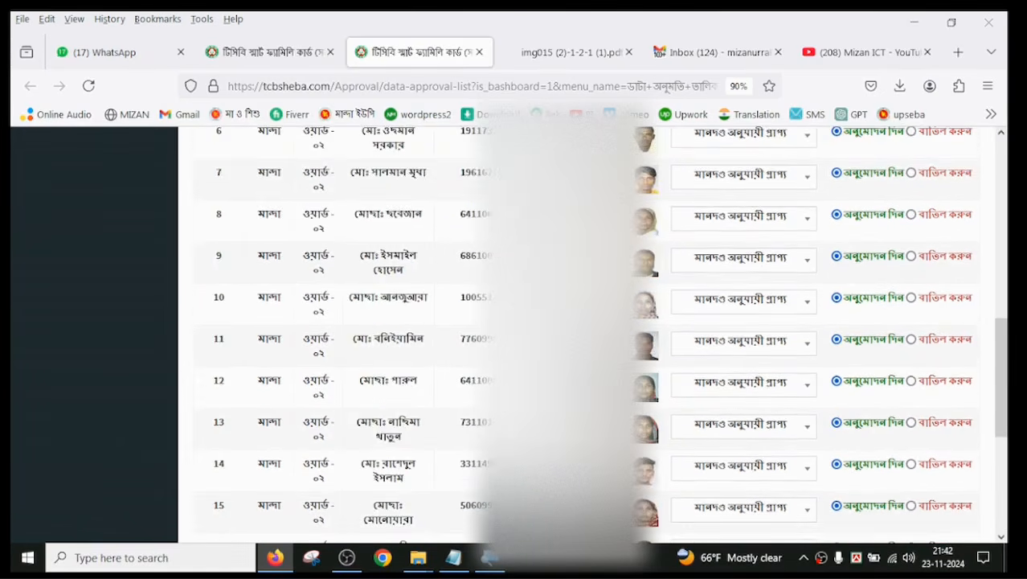
scroll(740, 389, "down", 5)
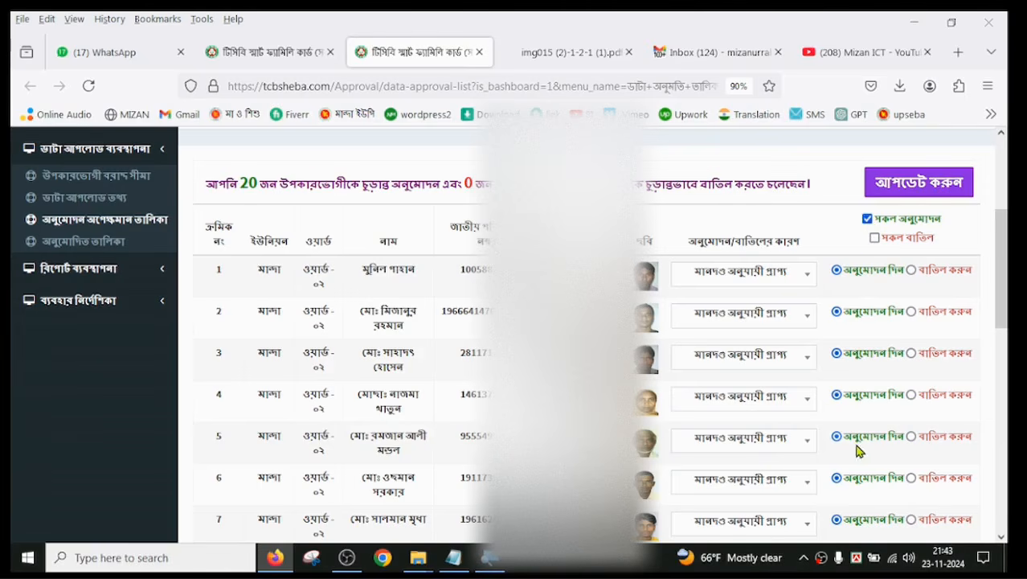
scroll(759, 374, "down", 5)
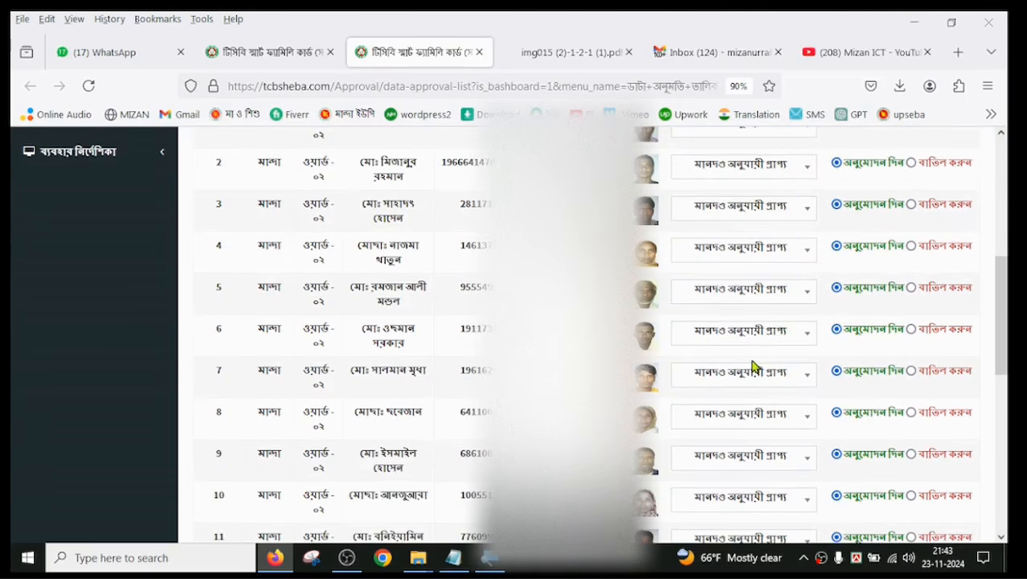
scroll(753, 364, "down", 4)
scroll(724, 370, "up", 9)
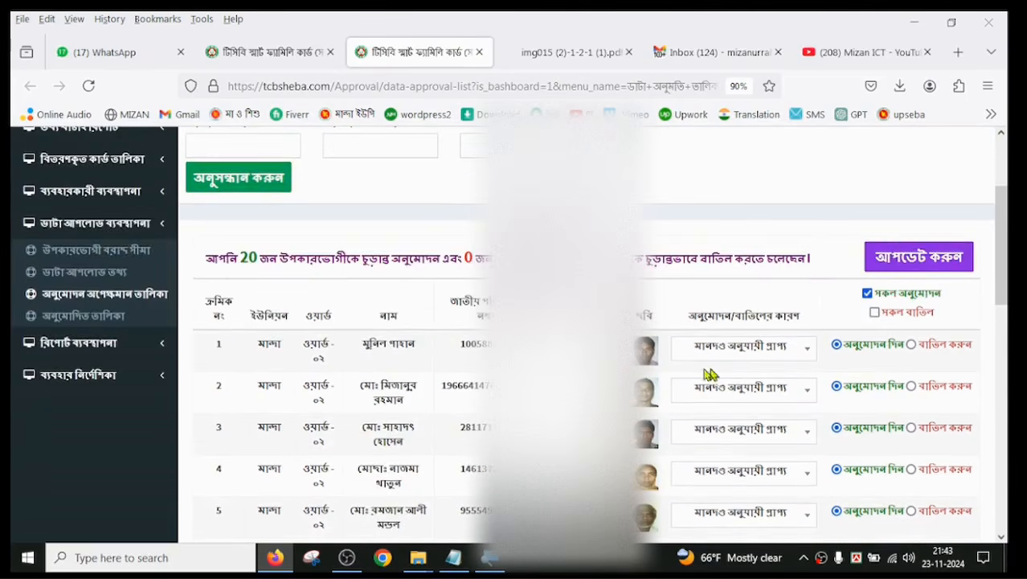
scroll(681, 373, "down", 5)
scroll(680, 374, "down", 5)
scroll(681, 373, "up", 4)
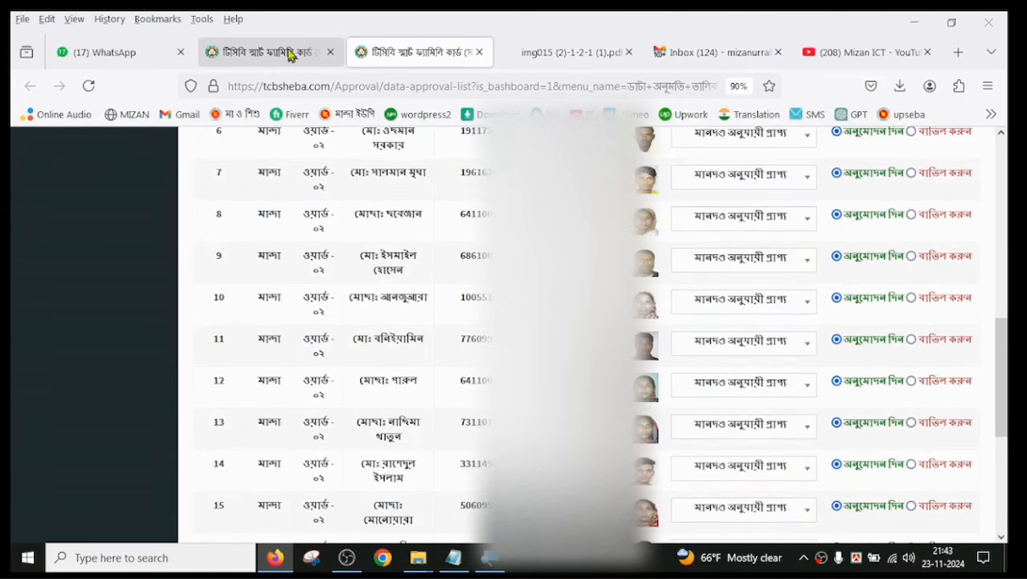
left_click(265, 51)
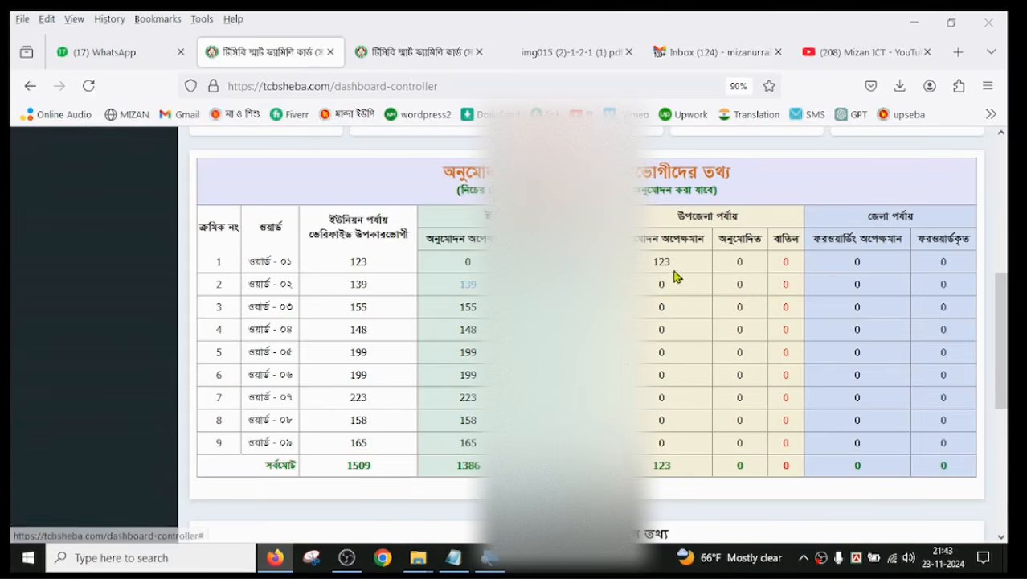
left_click(422, 56)
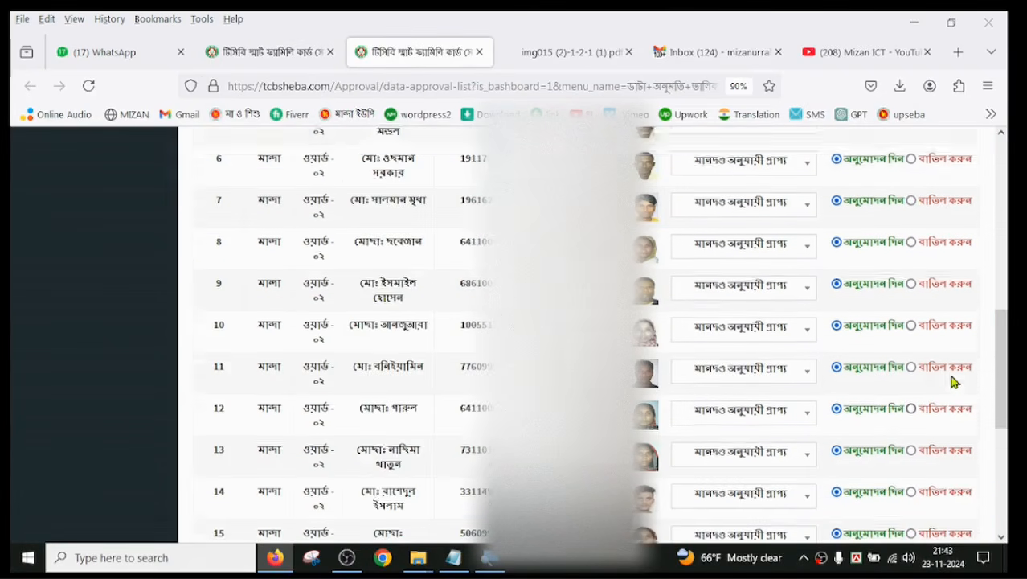
Step: Clear the approve-all (সকল অনুমোদন) selection and set the first beneficiary's reason to মানদণ্ড অনুযায়ী প্রাপ্য নন
scroll(952, 369, "up", 3)
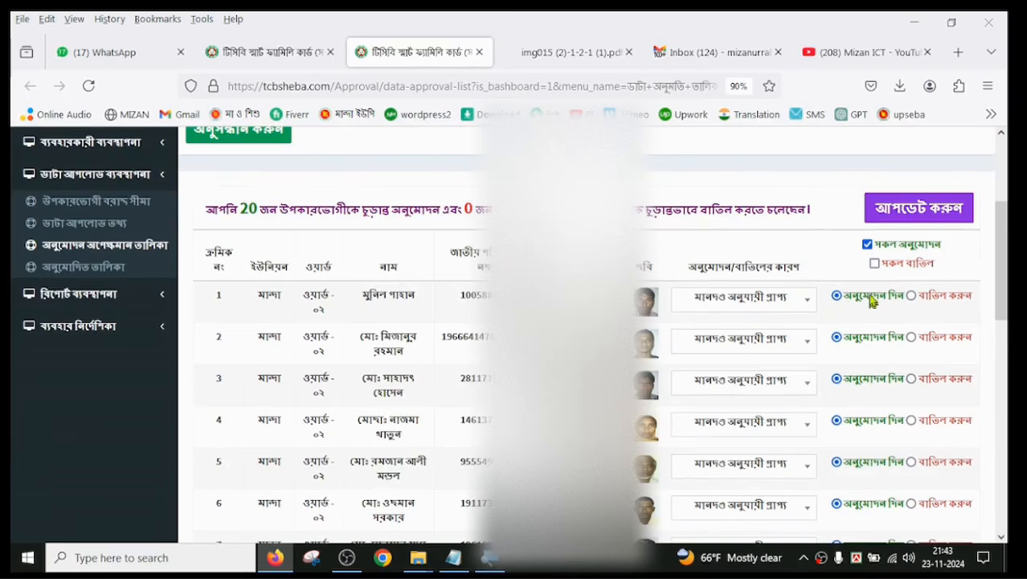
left_click(868, 246)
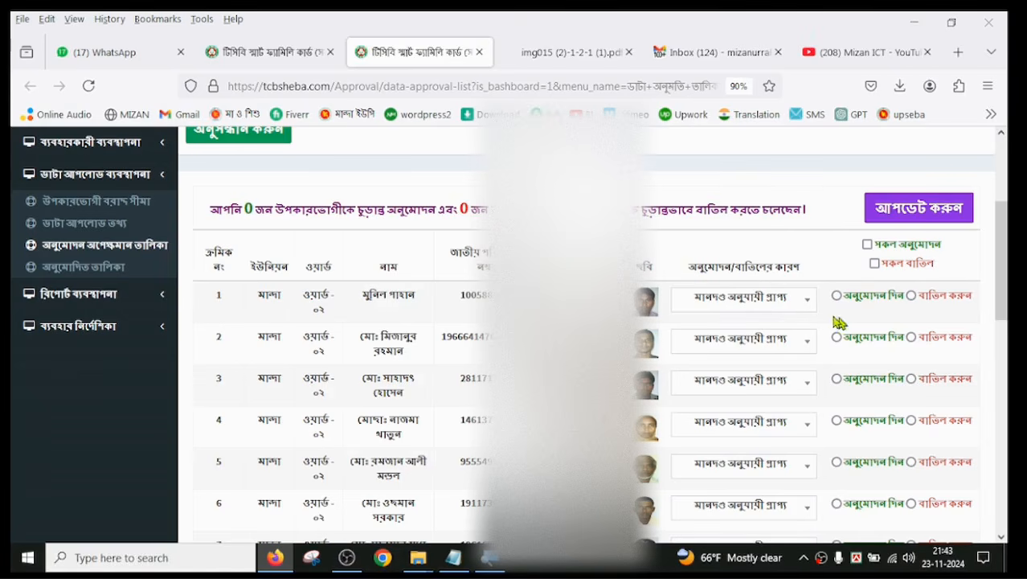
left_click(807, 302)
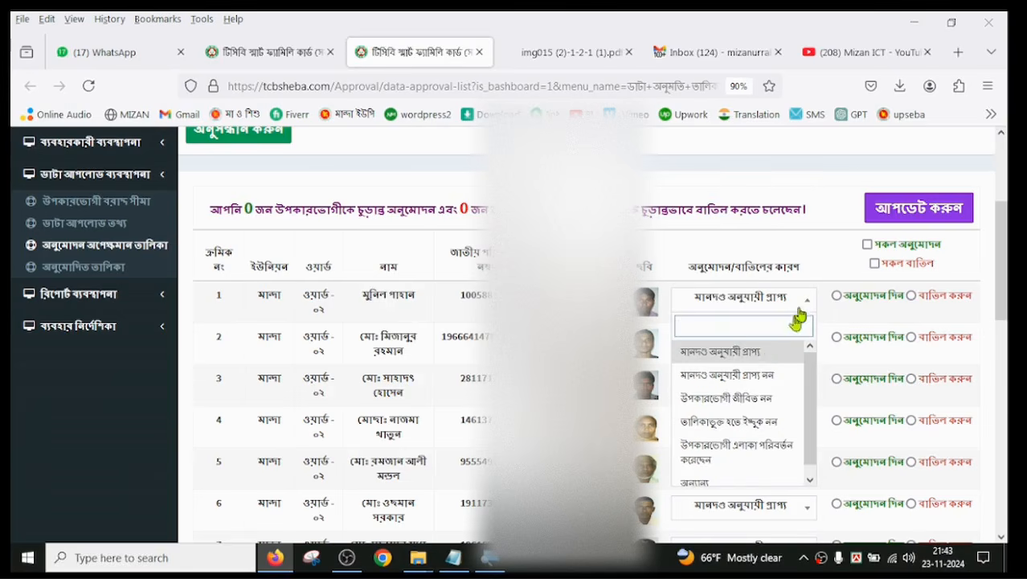
left_click(751, 365)
left_click(806, 306)
left_click(745, 379)
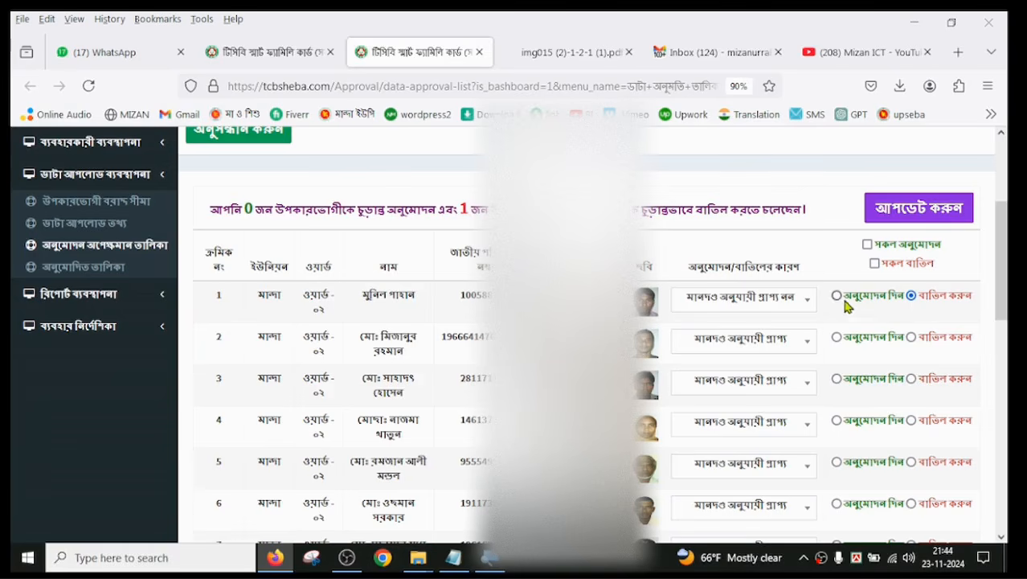
Step: Set the first beneficiary's reason to মানদণ্ড অনুযায়ী প্রাপ্য and mark that beneficiary for approval (অনুমোদন দিন)
left_click(798, 306)
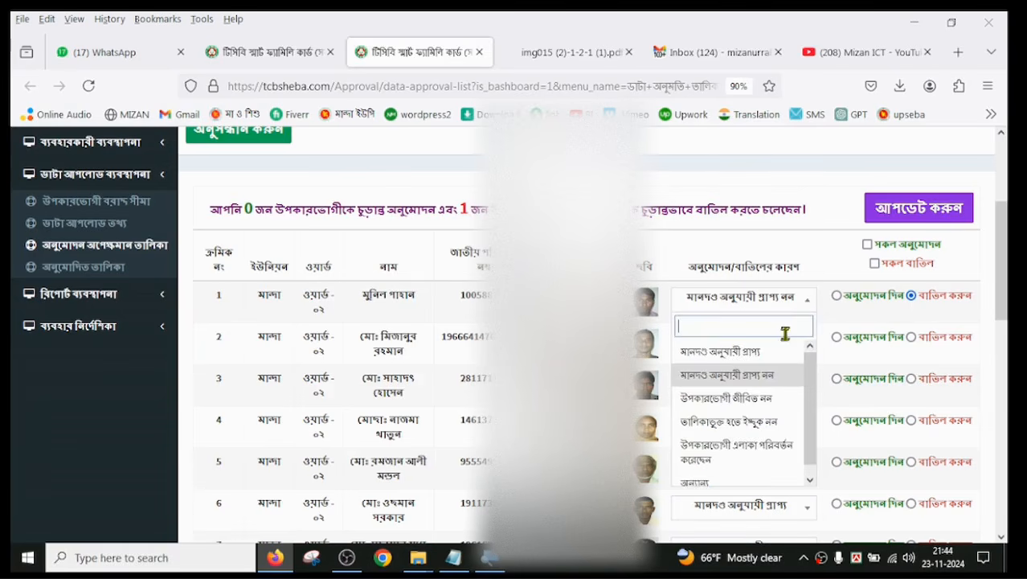
left_click(769, 353)
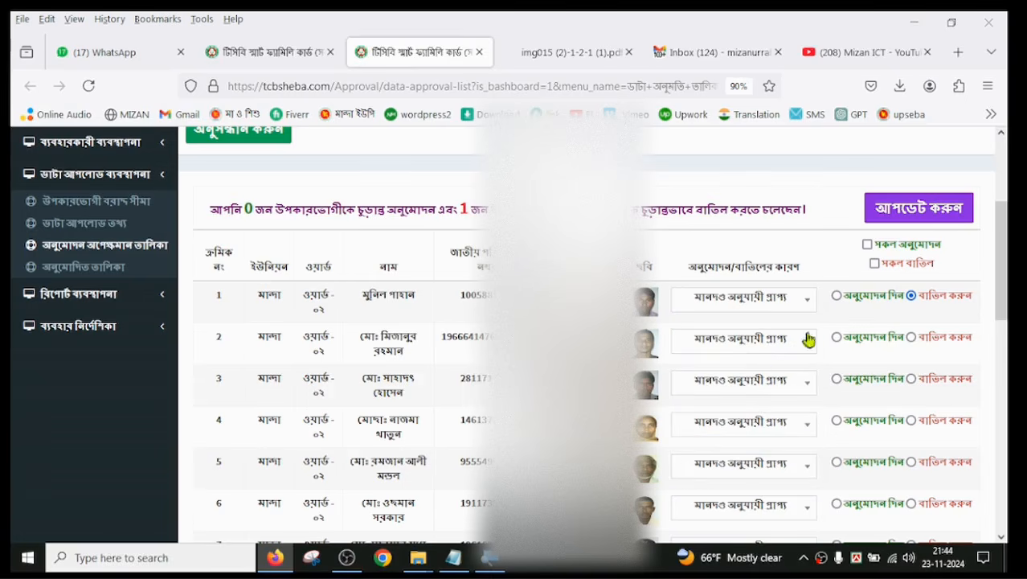
left_click(837, 296)
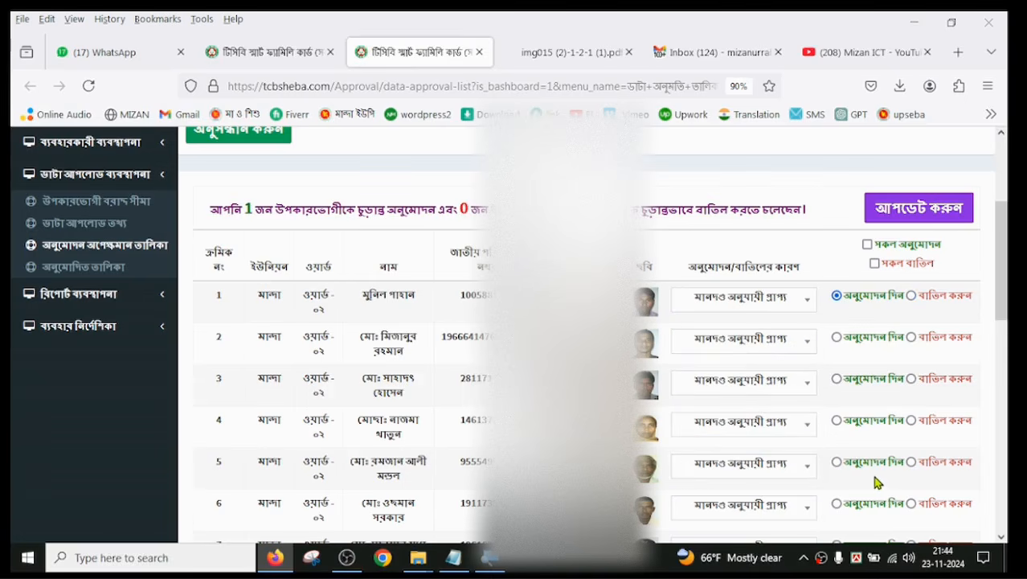
Step: Mark all beneficiaries on the first page of the ward ০২ list for approval with সকল অনুমোদন
scroll(787, 361, "down", 10)
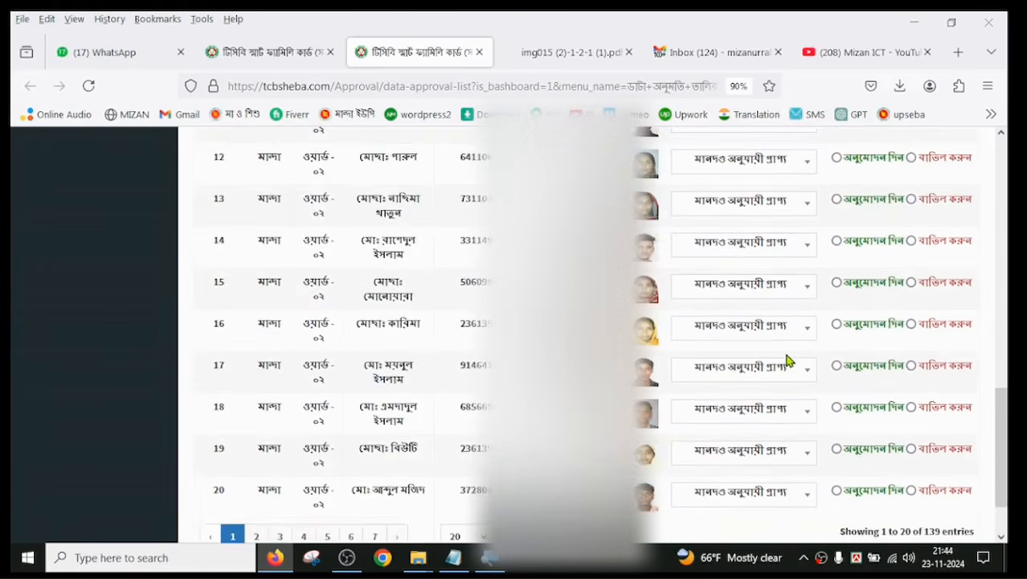
scroll(787, 362, "down", 2)
scroll(788, 362, "up", 6)
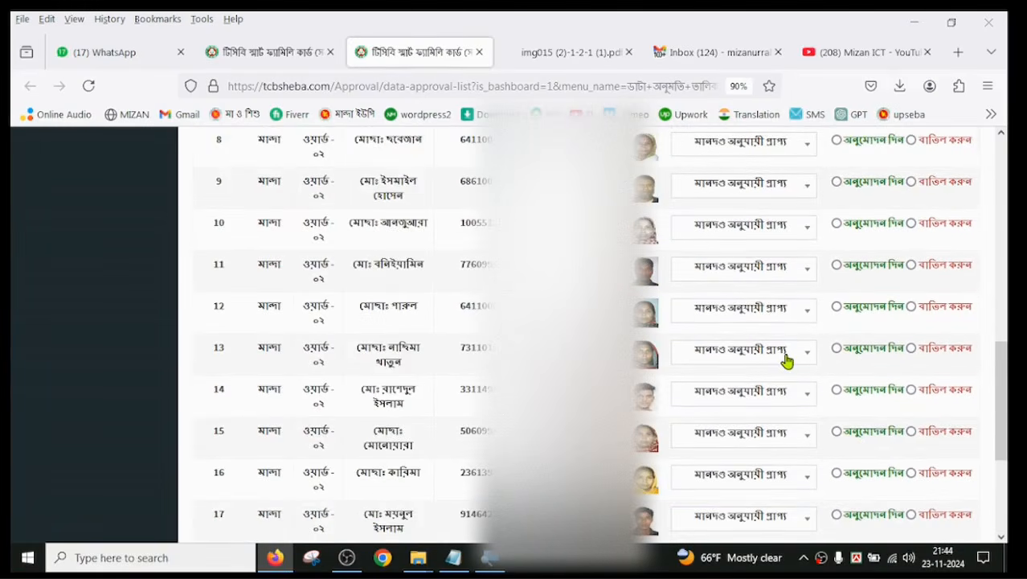
scroll(787, 361, "down", 6)
scroll(788, 362, "up", 15)
scroll(786, 355, "down", 15)
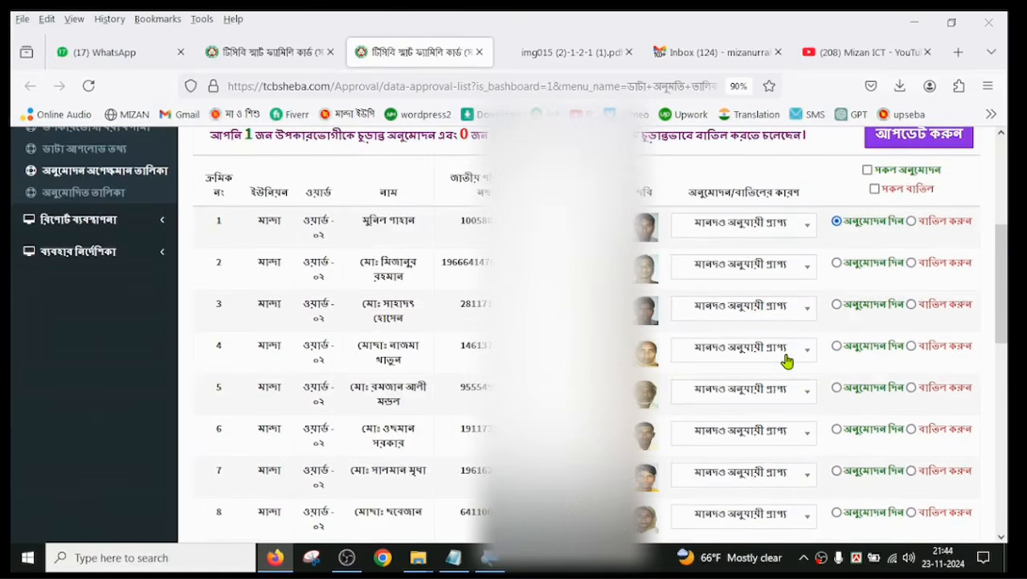
scroll(788, 362, "up", 15)
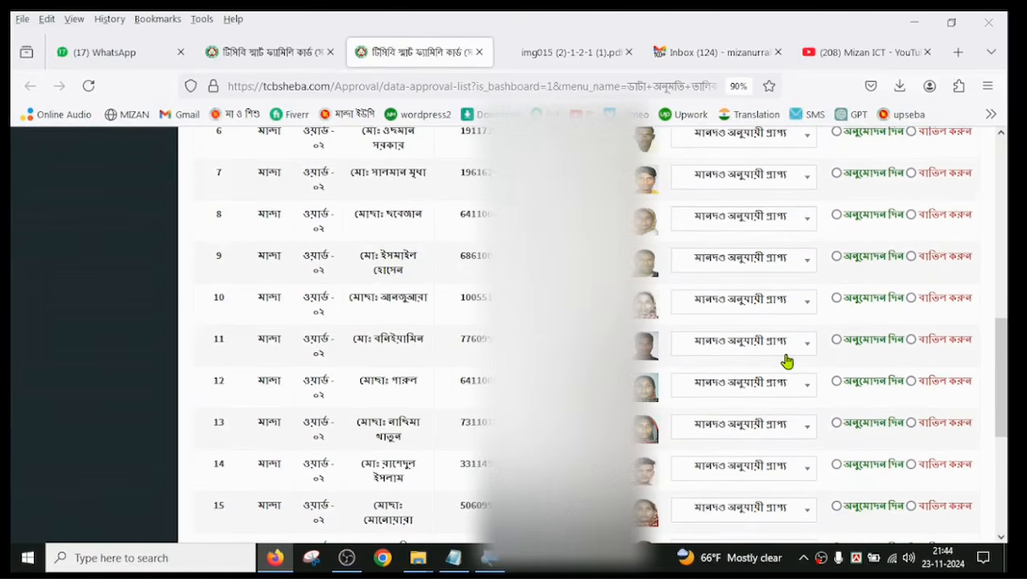
left_click(868, 319)
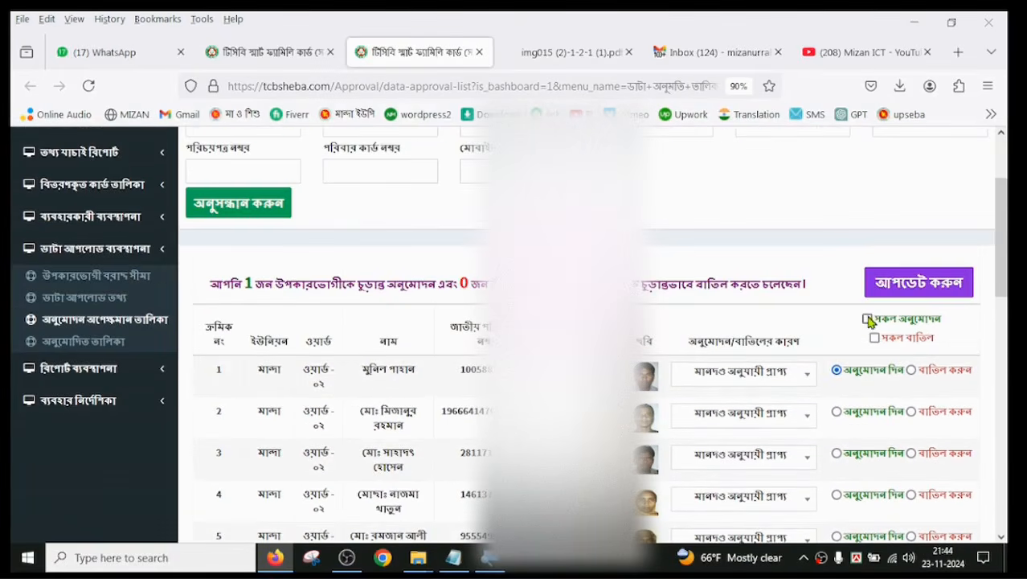
scroll(865, 322, "down", 6)
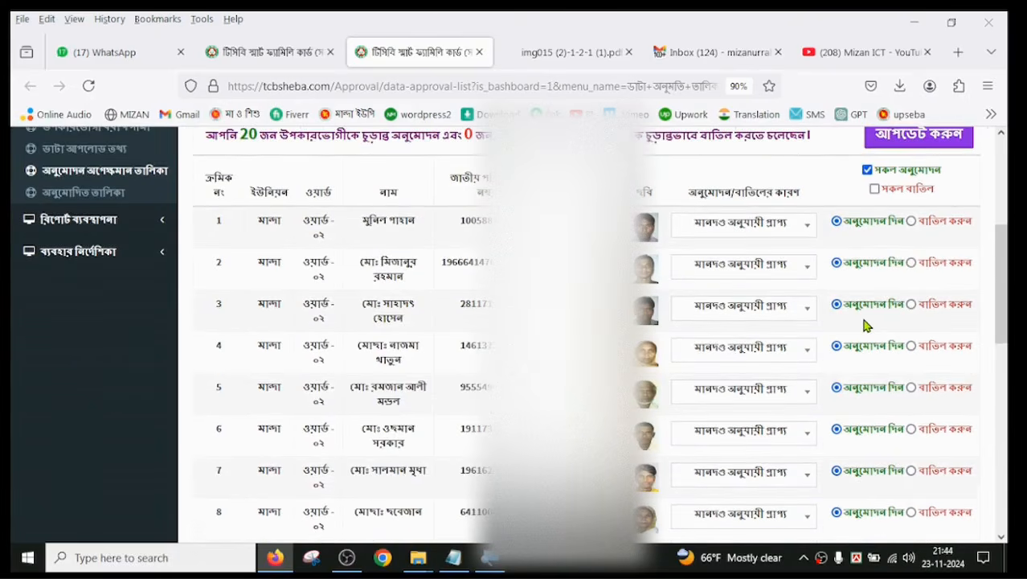
scroll(865, 323, "up", 7)
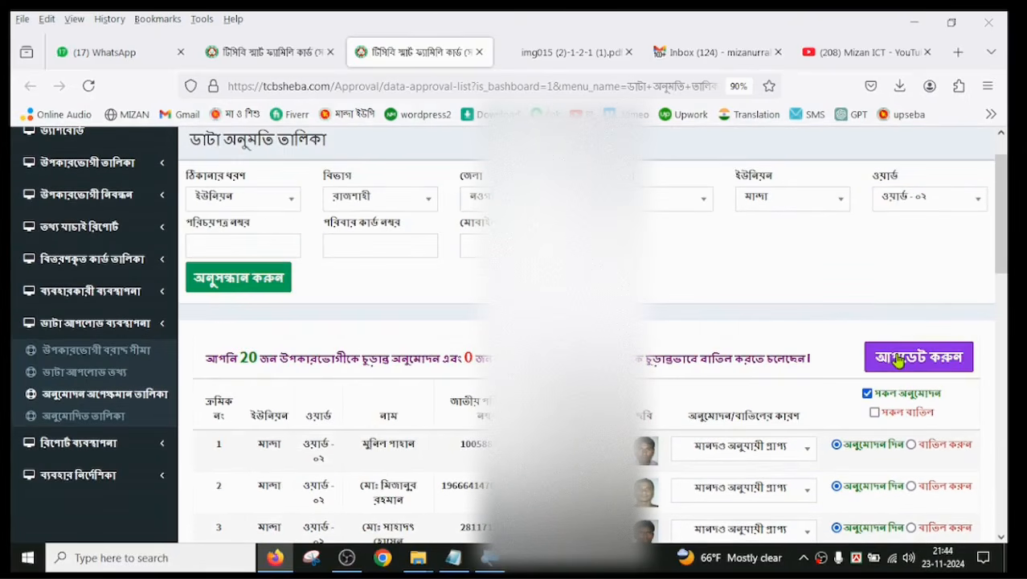
Step: Set the reason for the beneficiary in row 5 to মানদণ্ড অনুযায়ী প্রাপ্য নন so the entry is rejected
scroll(898, 361, "down", 2)
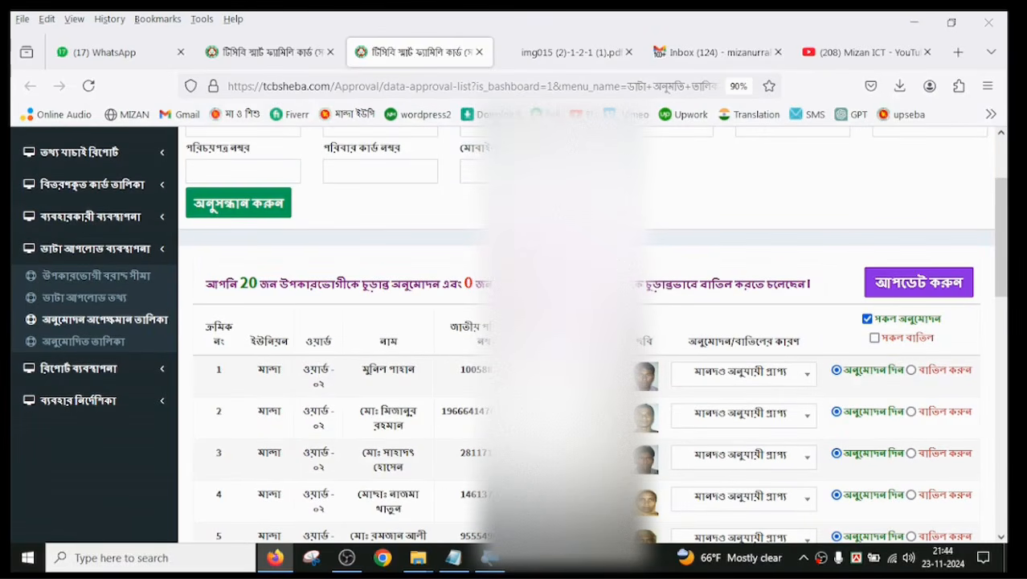
scroll(810, 436, "down", 7)
scroll(810, 436, "up", 1)
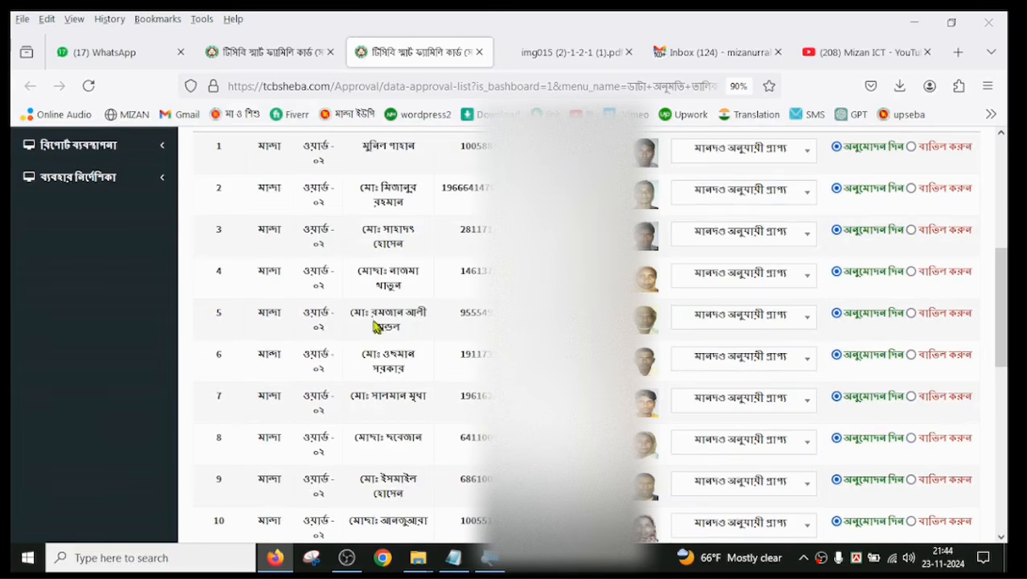
left_click_drag(354, 312, 420, 312)
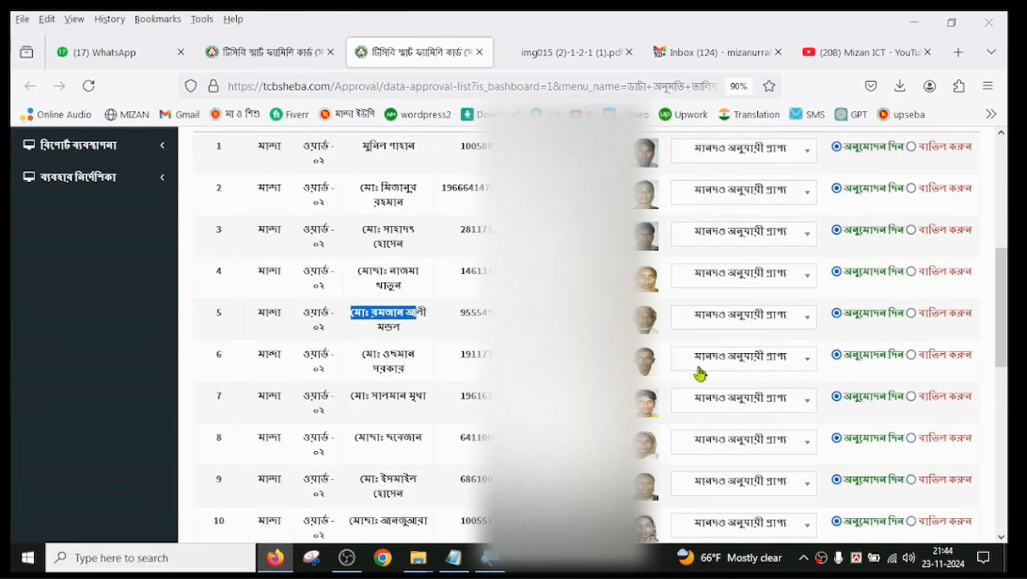
left_click(799, 318)
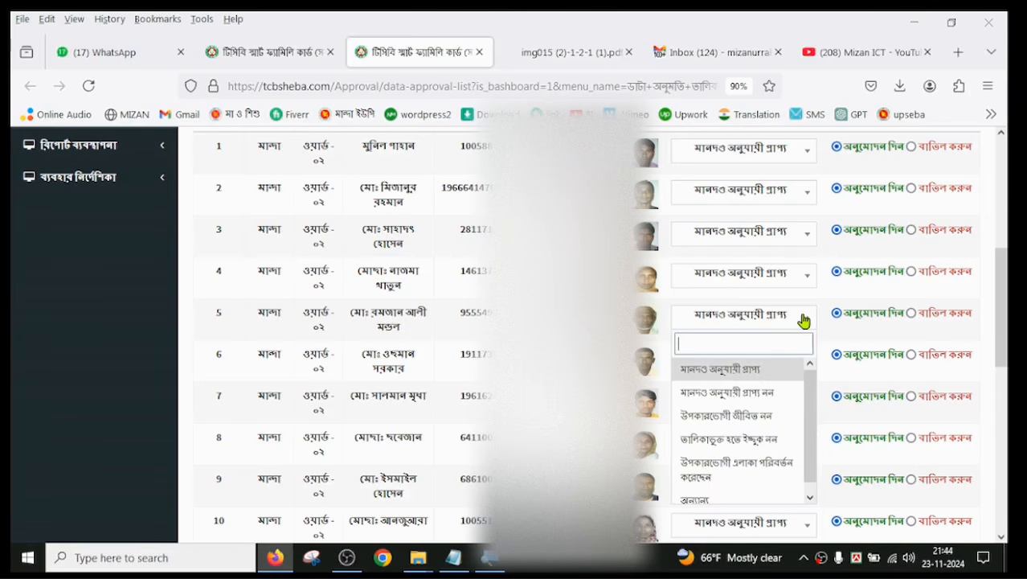
left_click(782, 395)
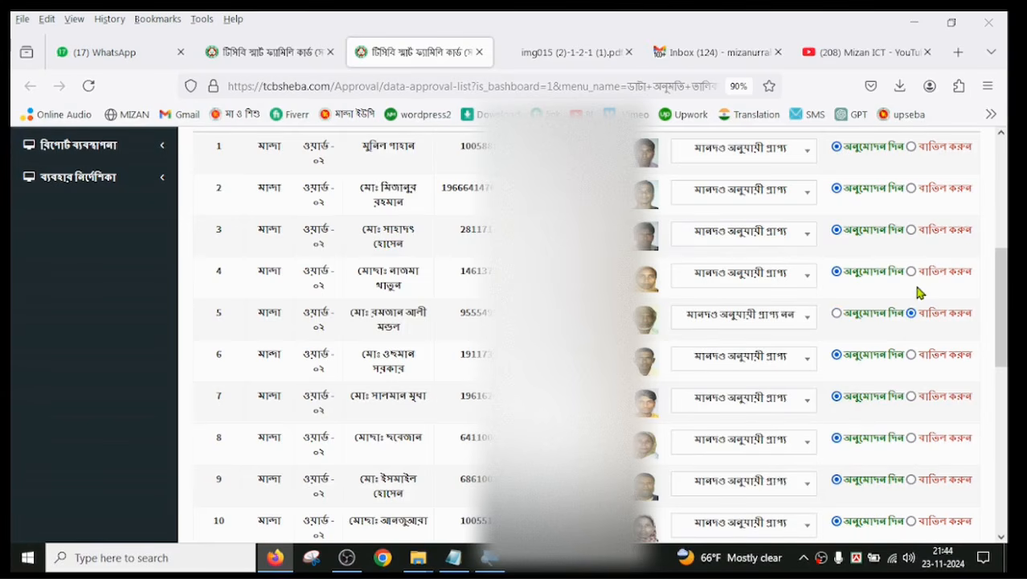
scroll(925, 337, "up", 5)
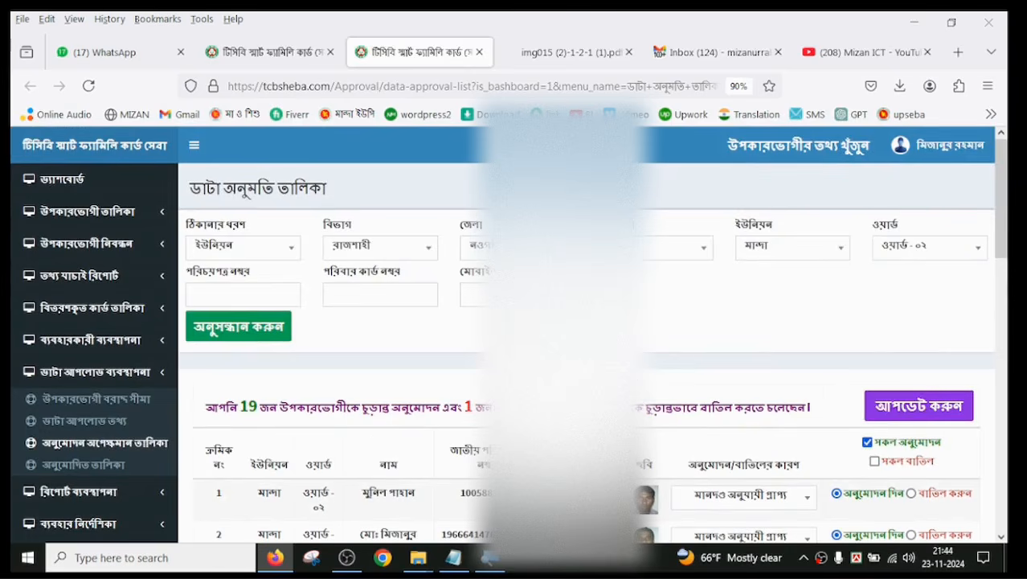
Step: Set the reason for the beneficiary in row 11 to তালিকাভুক্ত হতে ইচ্ছুক নন and mark the entry as rejected (বাতিল করুন)
scroll(744, 448, "down", 7)
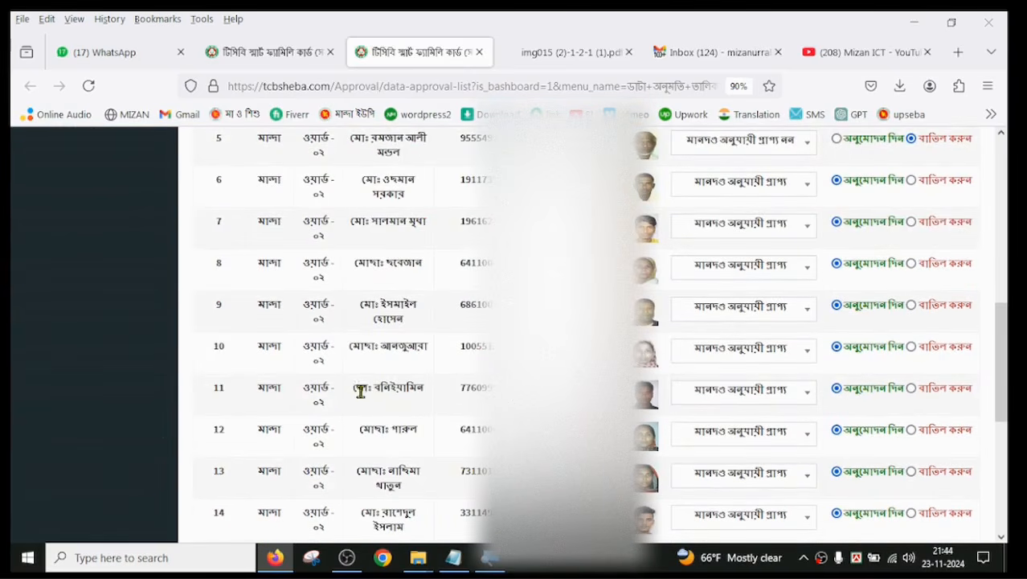
left_click_drag(361, 389, 434, 390)
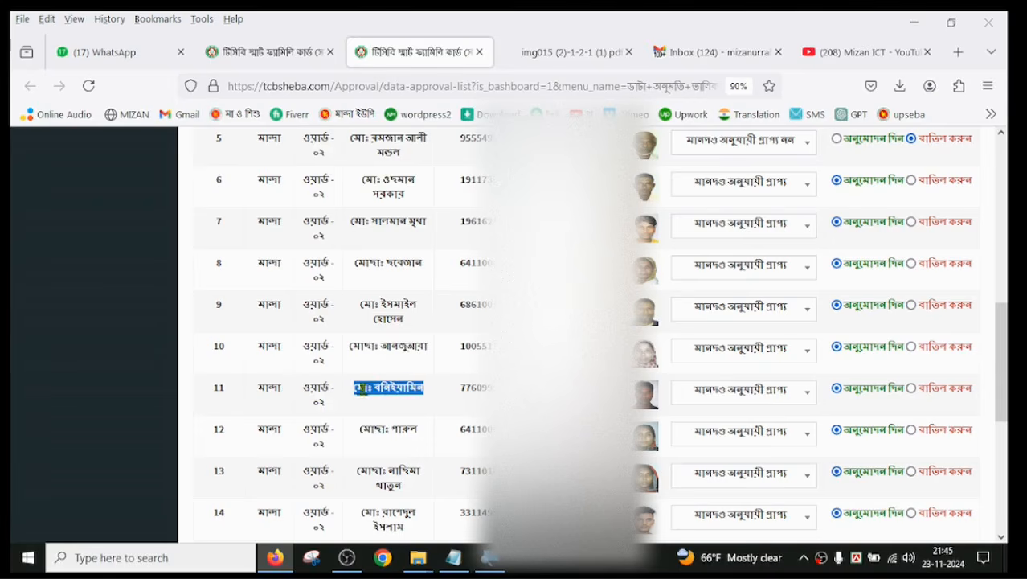
left_click_drag(362, 388, 417, 388)
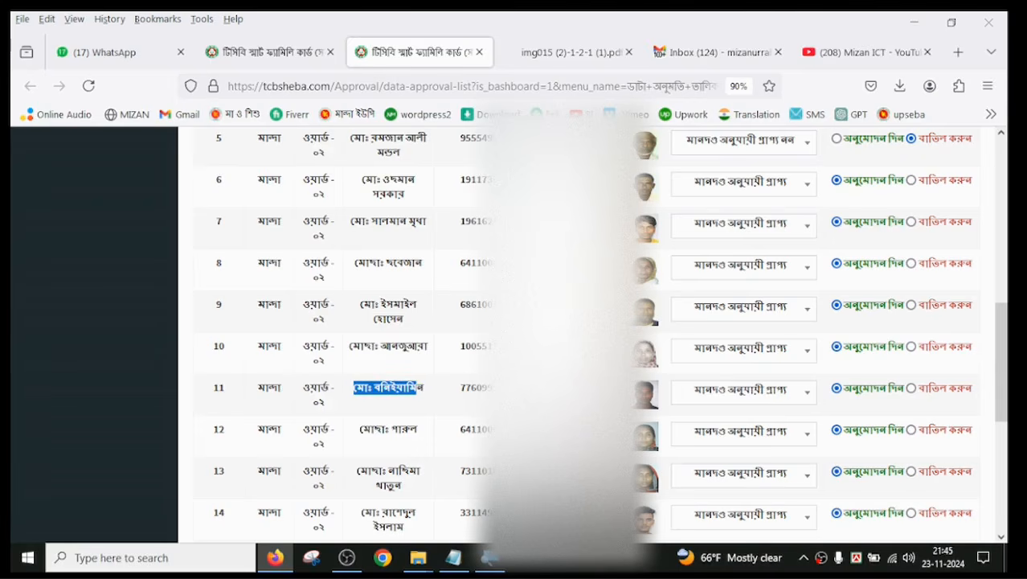
left_click(807, 392)
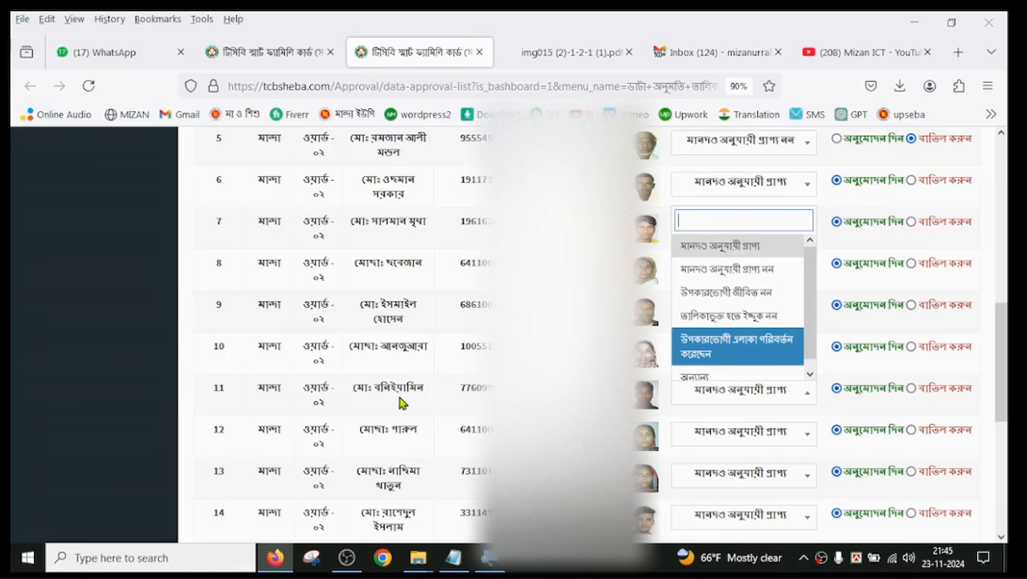
left_click(406, 402)
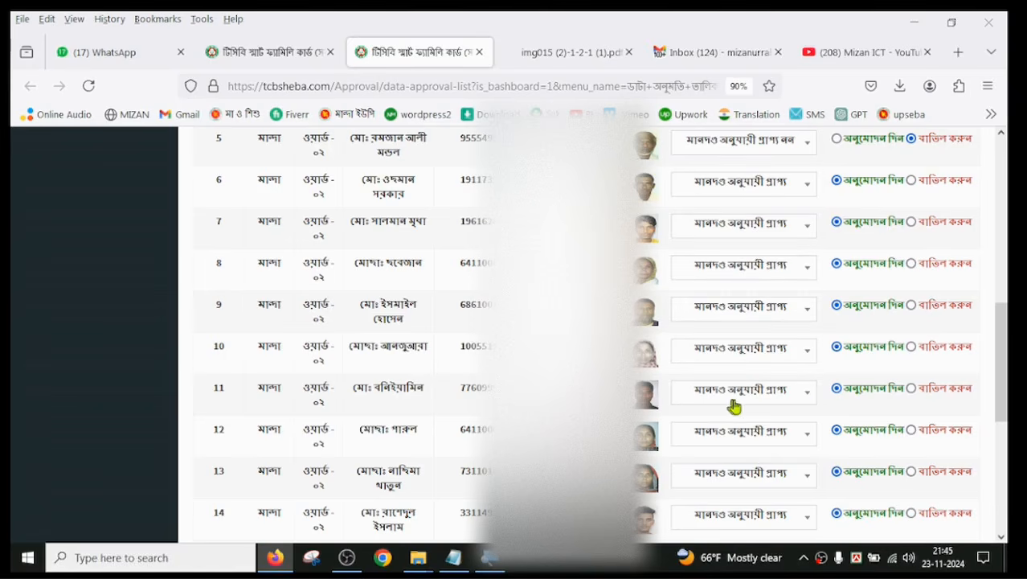
left_click(783, 393)
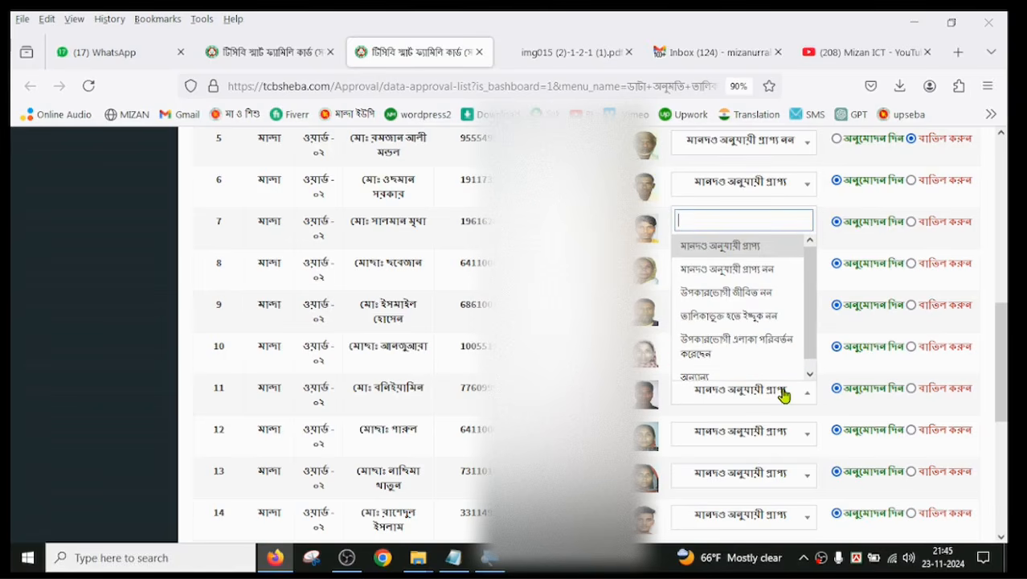
left_click(768, 321)
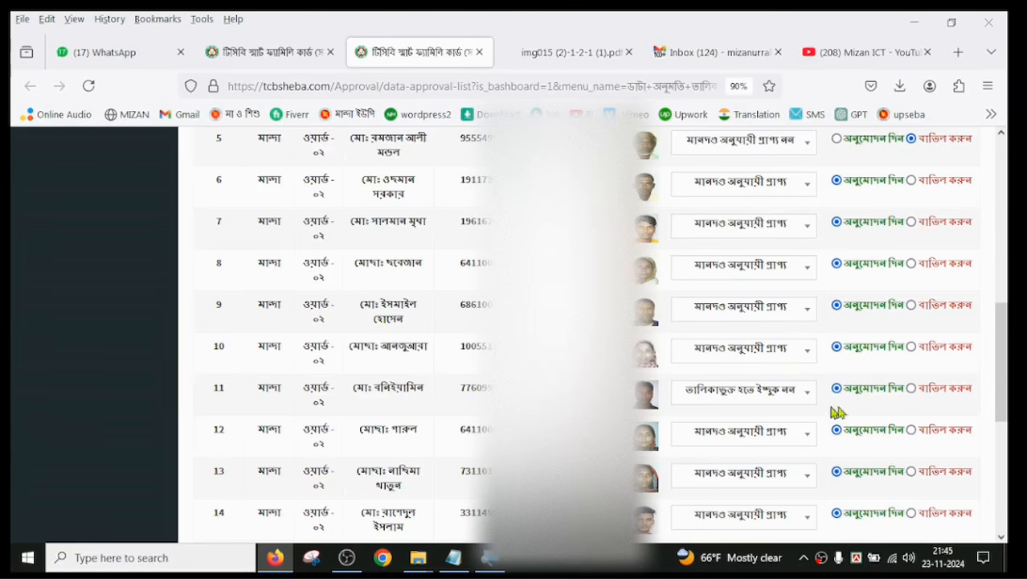
left_click(912, 389)
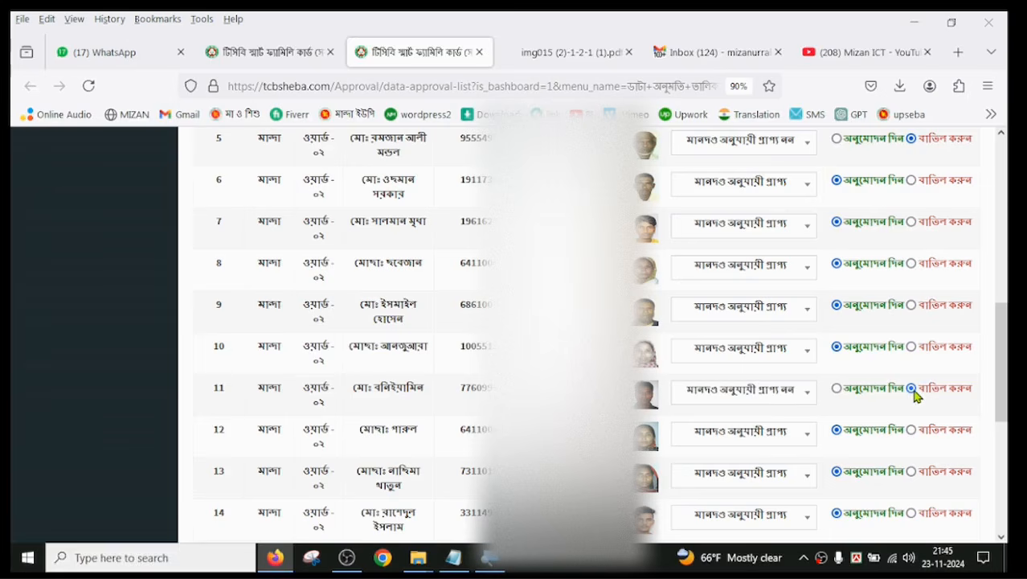
Step: Review the approve/reject summary above the ward ০২ list and check the ward's union-level approved and rejected columns on the dashboard
scroll(908, 419, "up", 8)
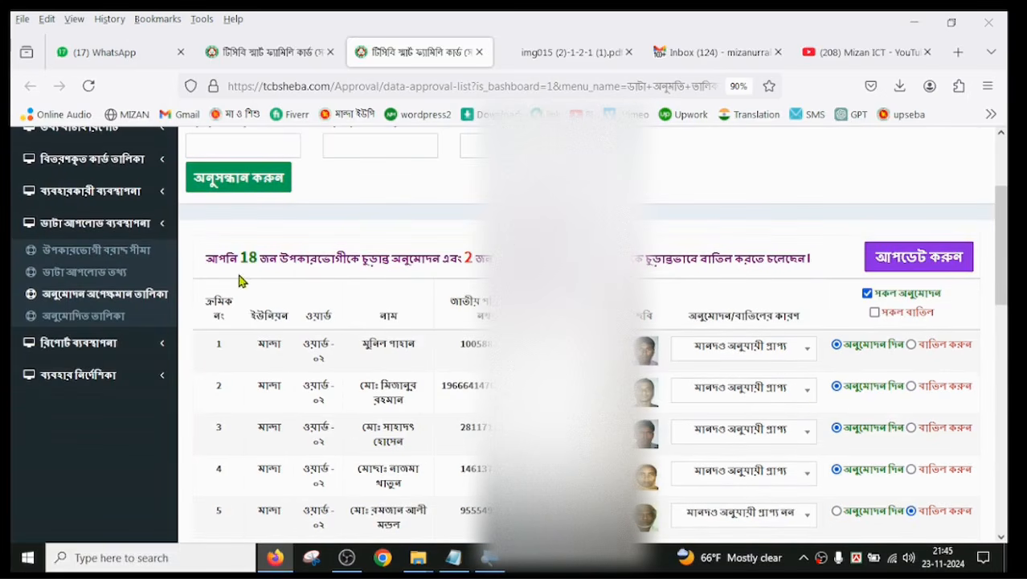
scroll(354, 490, "down", 10)
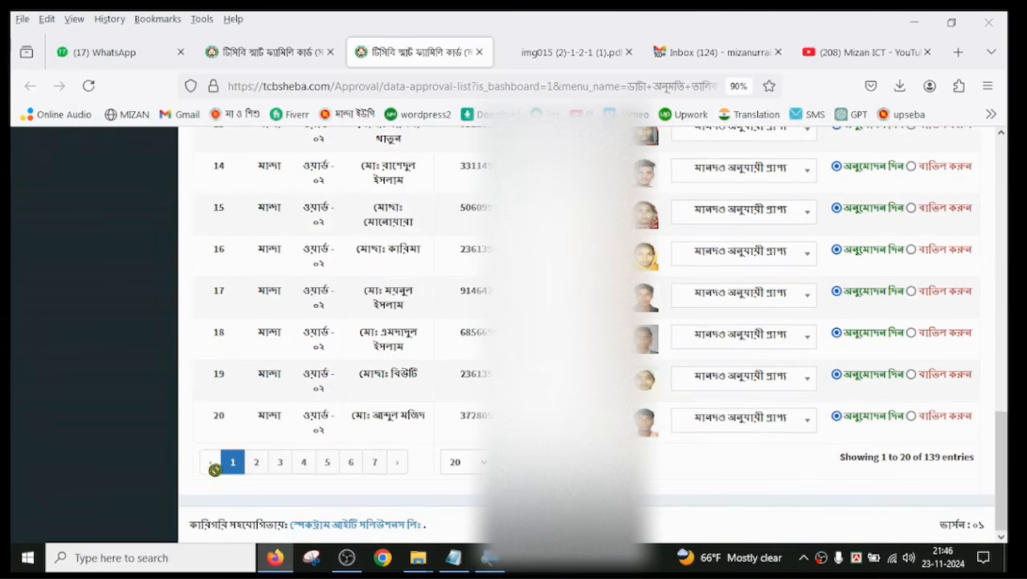
scroll(313, 490, "up", 10)
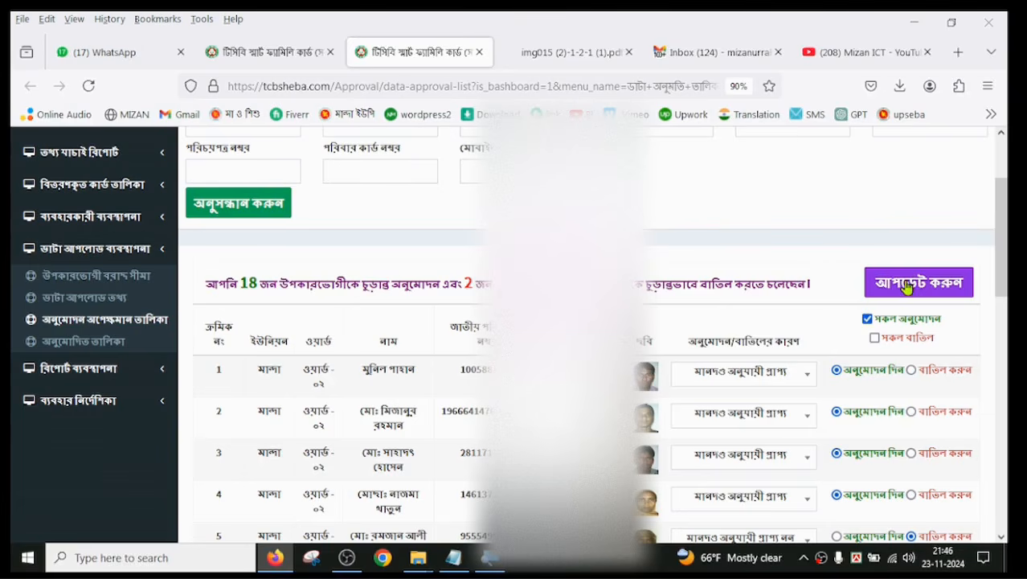
scroll(906, 287, "down", 2)
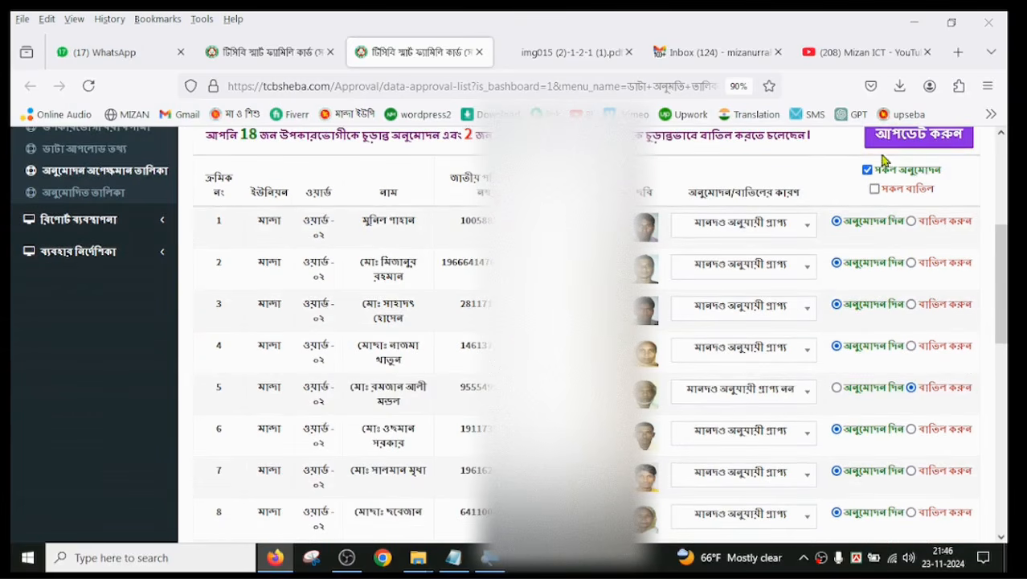
scroll(884, 161, "up", 2)
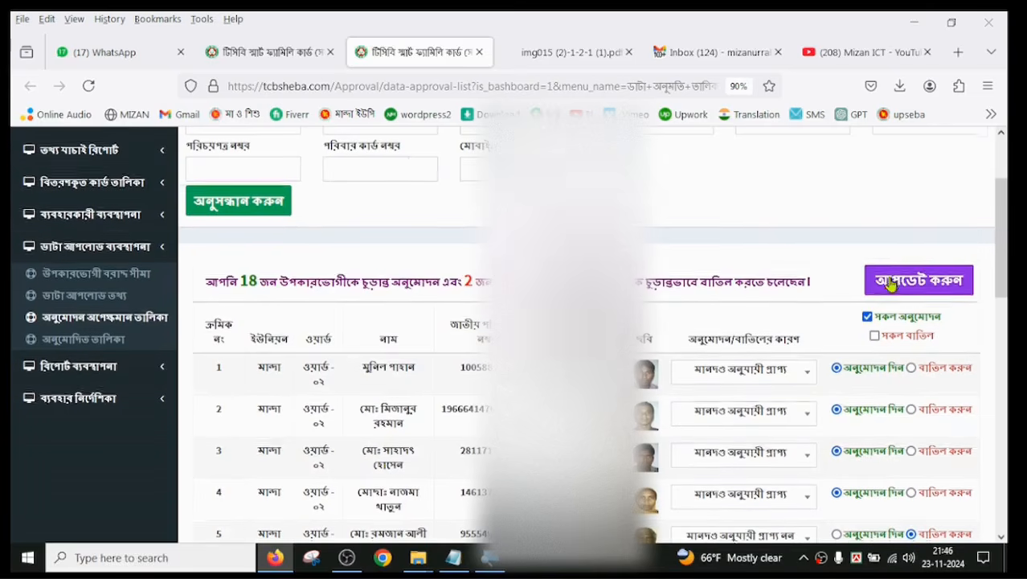
scroll(352, 141, "down", 1)
left_click(265, 52)
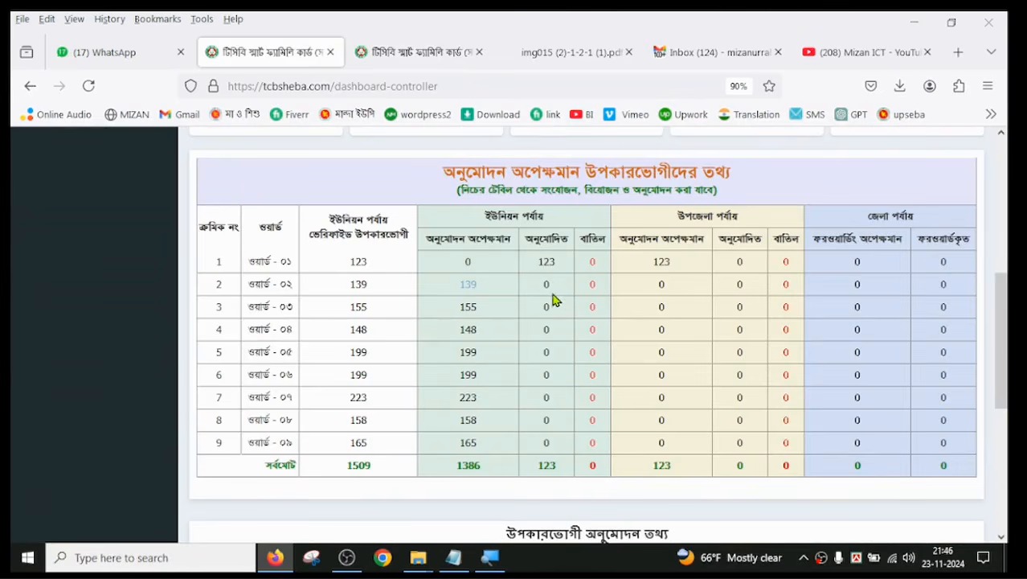
left_click(595, 286)
scroll(874, 413, "down", 5)
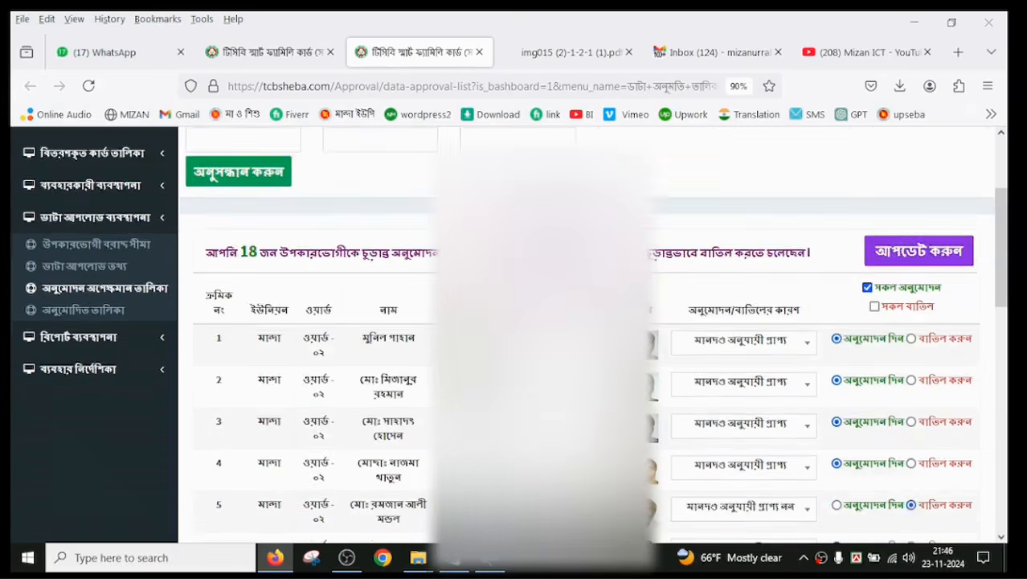
Step: Clear and reselect সকল অনুমোদন so every beneficiary on the page is marked for approval
scroll(873, 413, "down", 12)
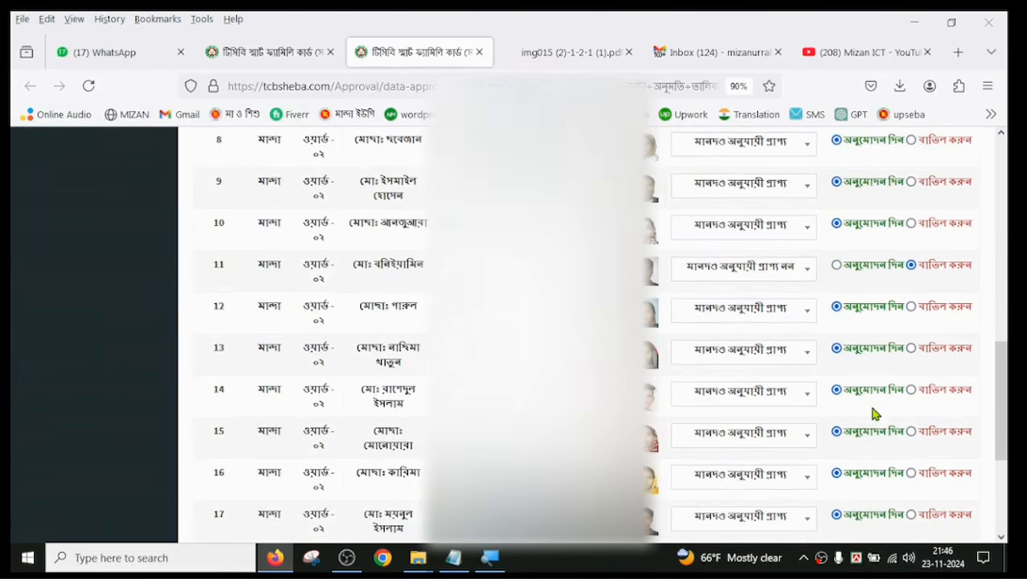
scroll(857, 393, "up", 20)
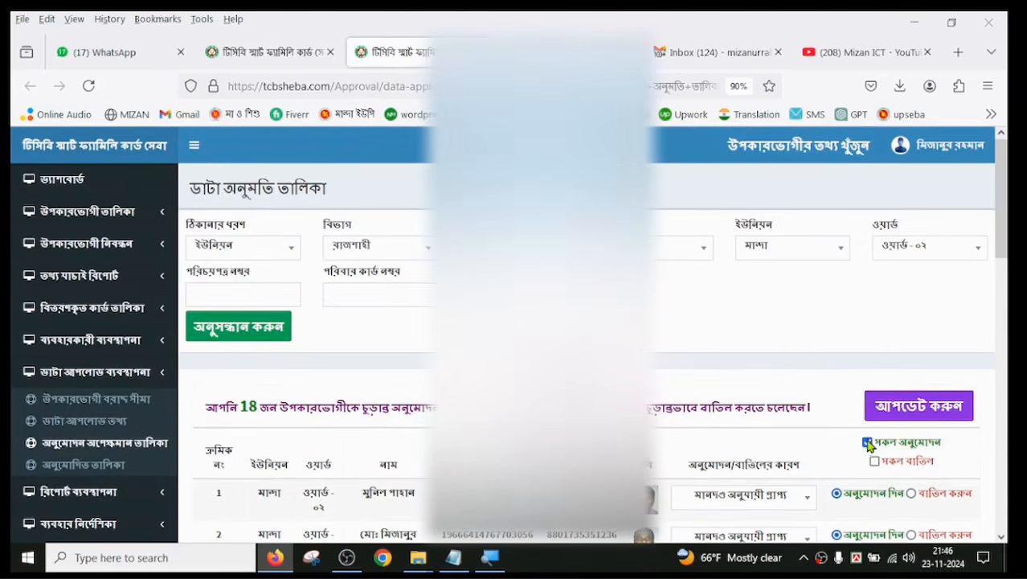
left_click(867, 442)
left_click(867, 442)
scroll(867, 441, "down", 18)
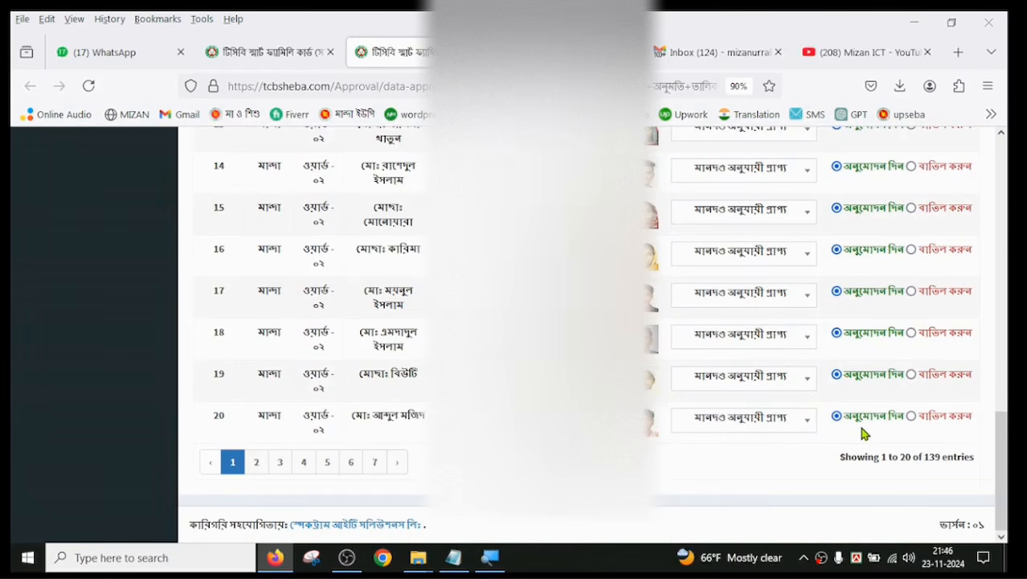
Step: Start the update of the selected ward ০২ approvals and cancel its confirmation
scroll(771, 434, "up", 14)
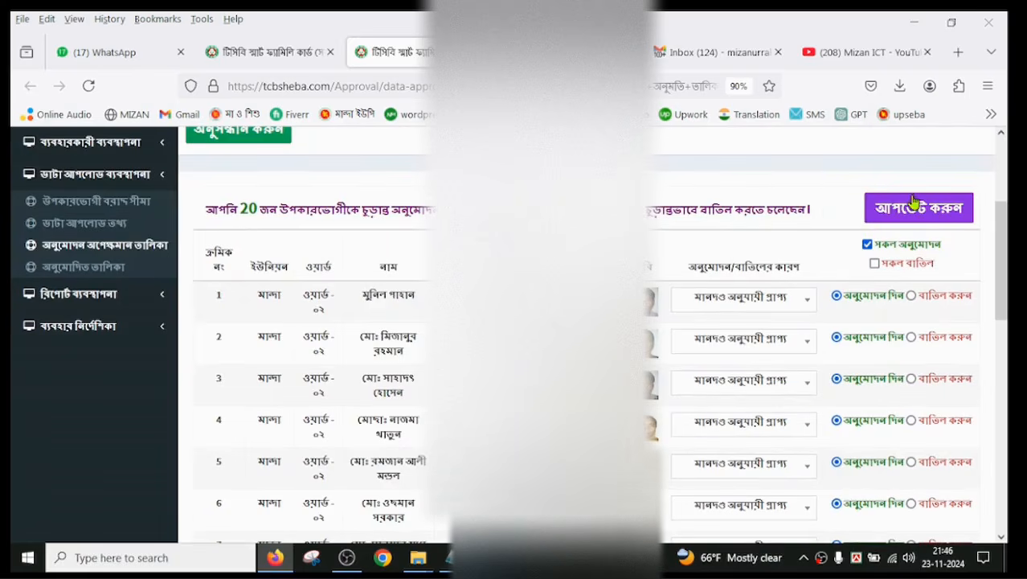
left_click(910, 214)
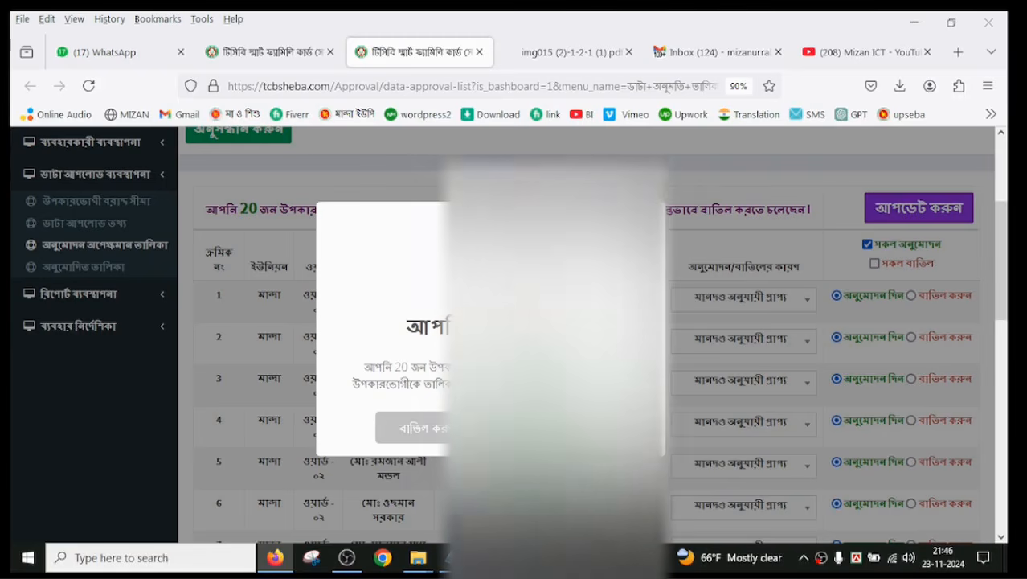
left_click(430, 432)
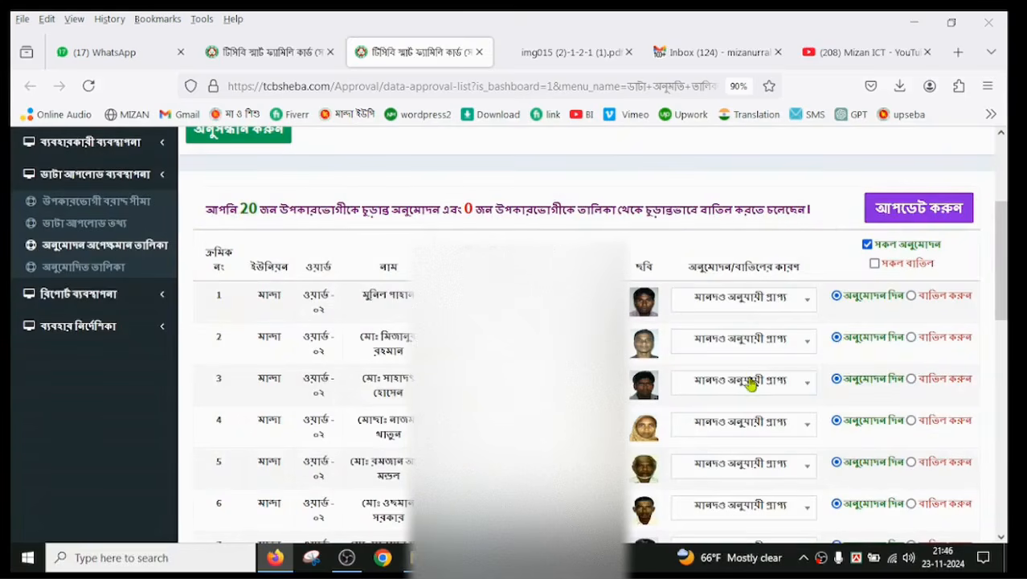
Step: Review the ward ০২ list marked for approval and submit the update for the 20 beneficiaries on the page
scroll(753, 328, "down", 7)
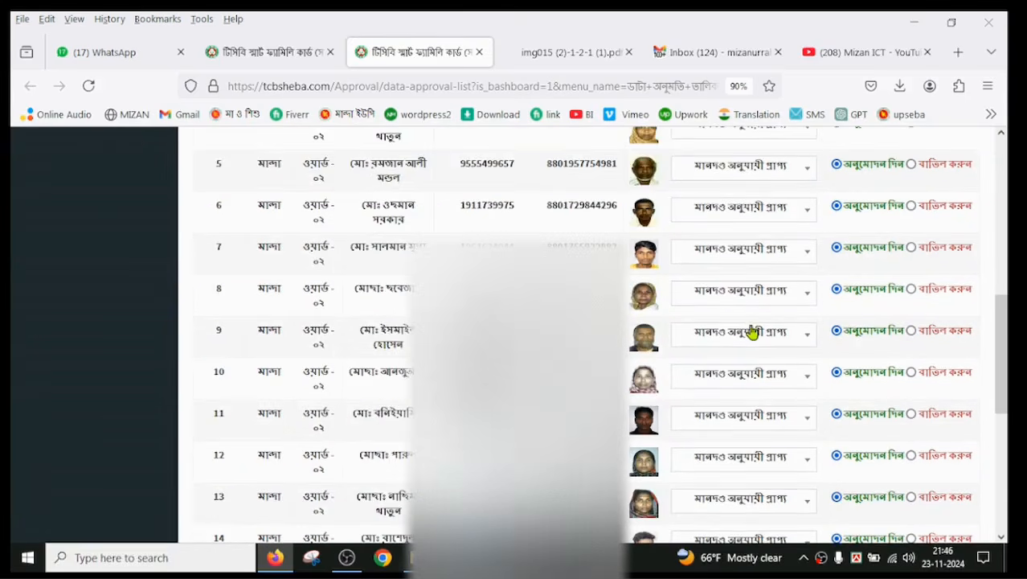
scroll(409, 383, "down", 2)
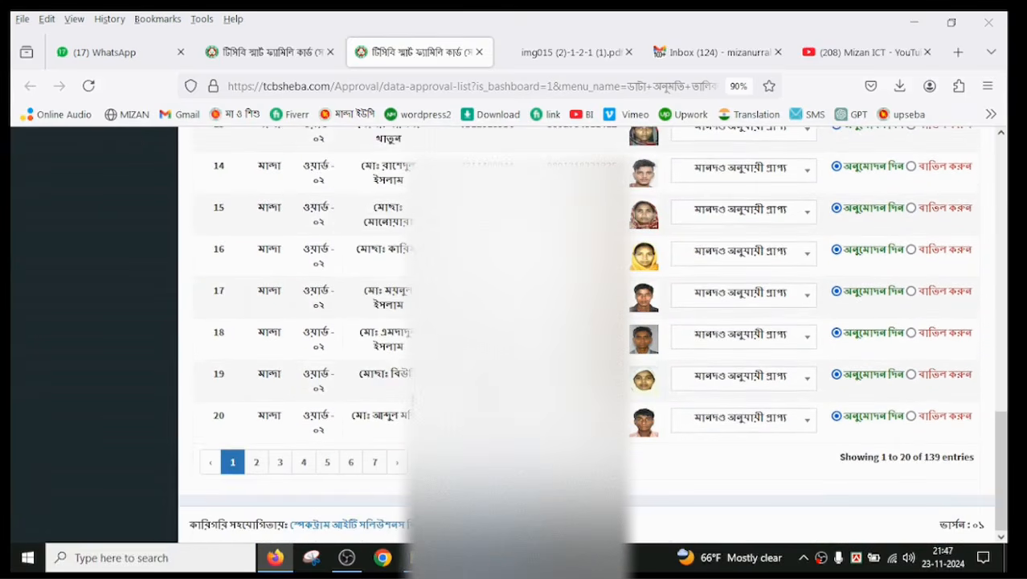
scroll(409, 382, "up", 9)
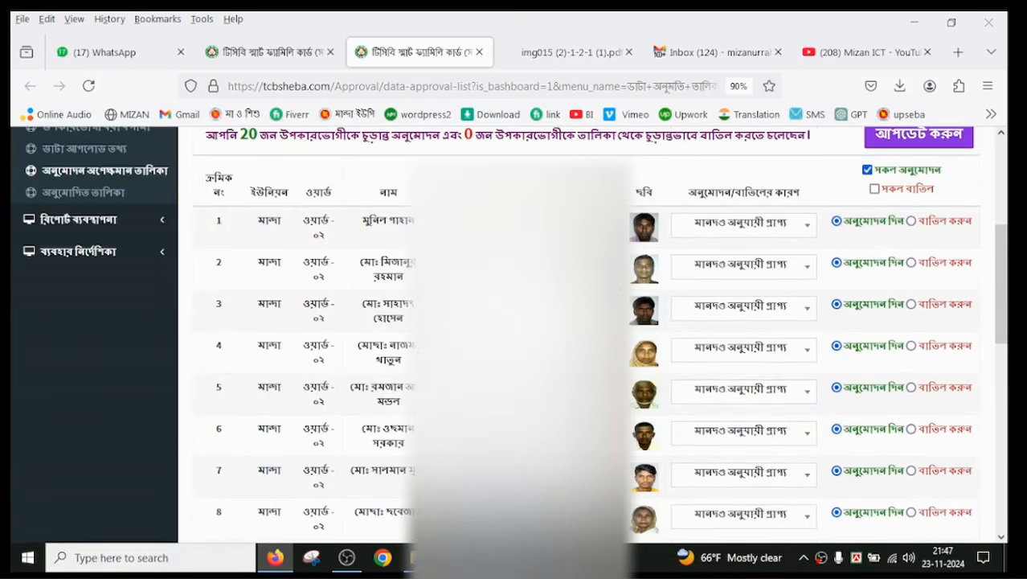
left_click(270, 52)
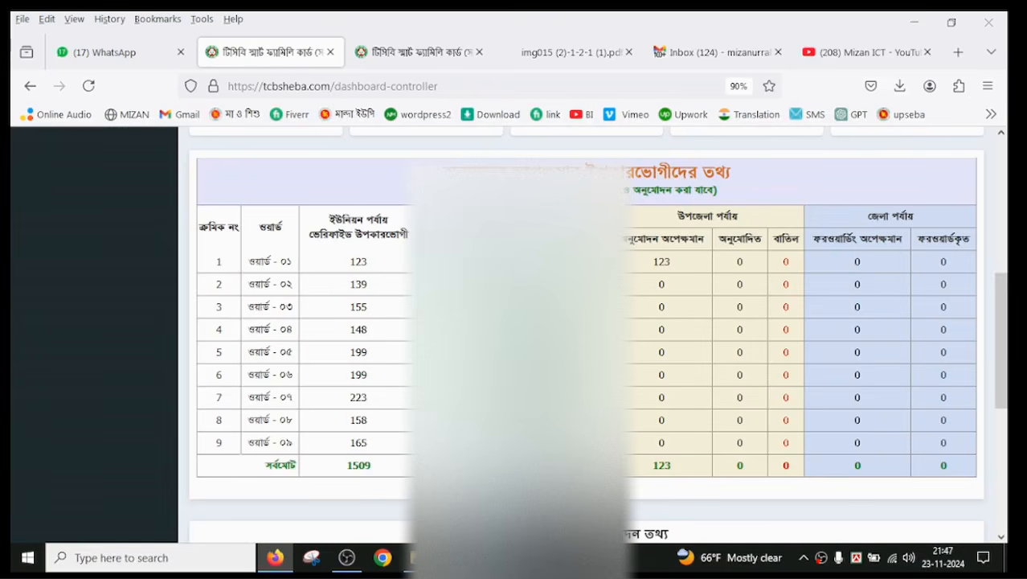
left_click(401, 55)
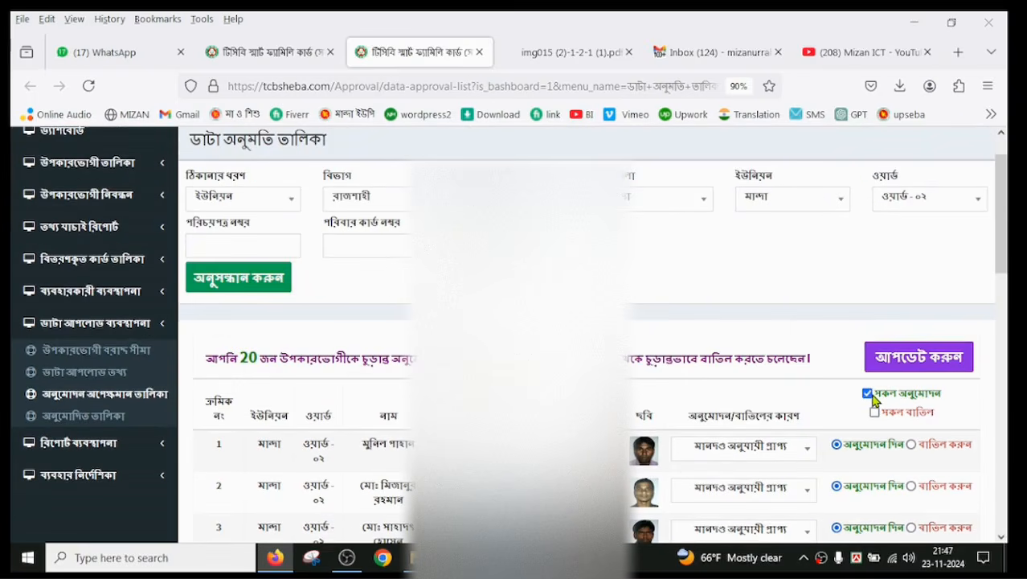
scroll(872, 399, "down", 10)
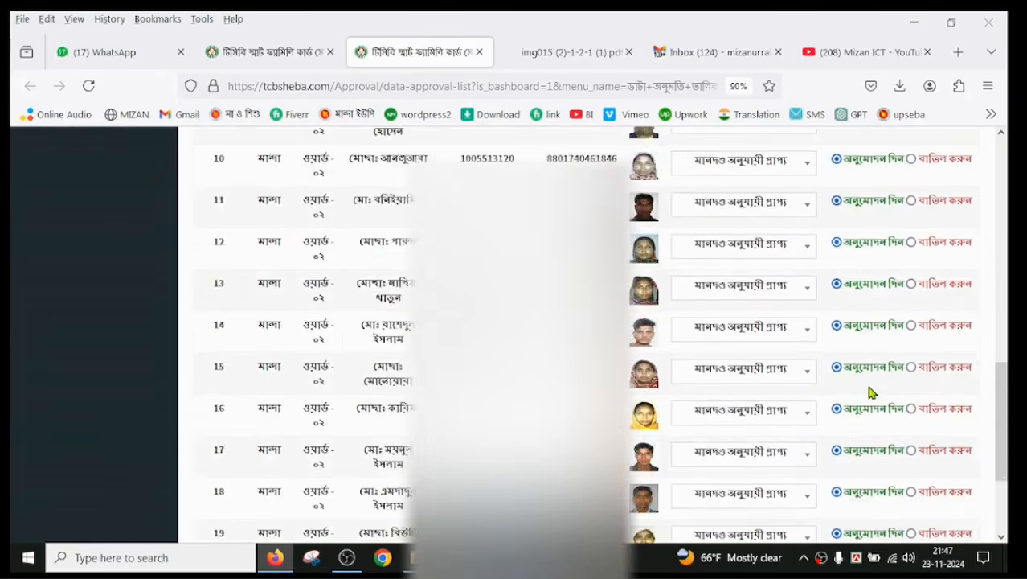
scroll(872, 392, "up", 10)
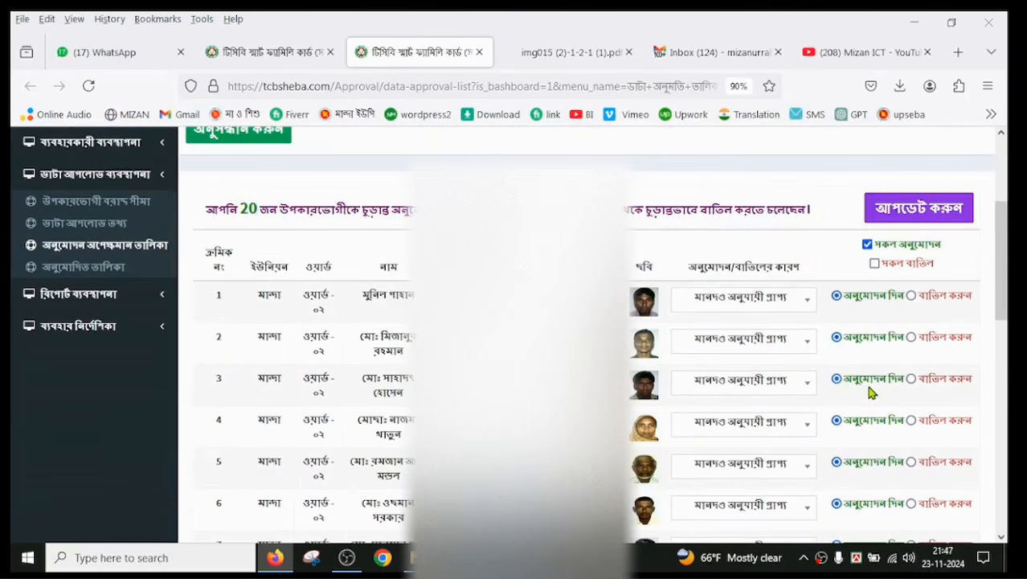
left_click(912, 210)
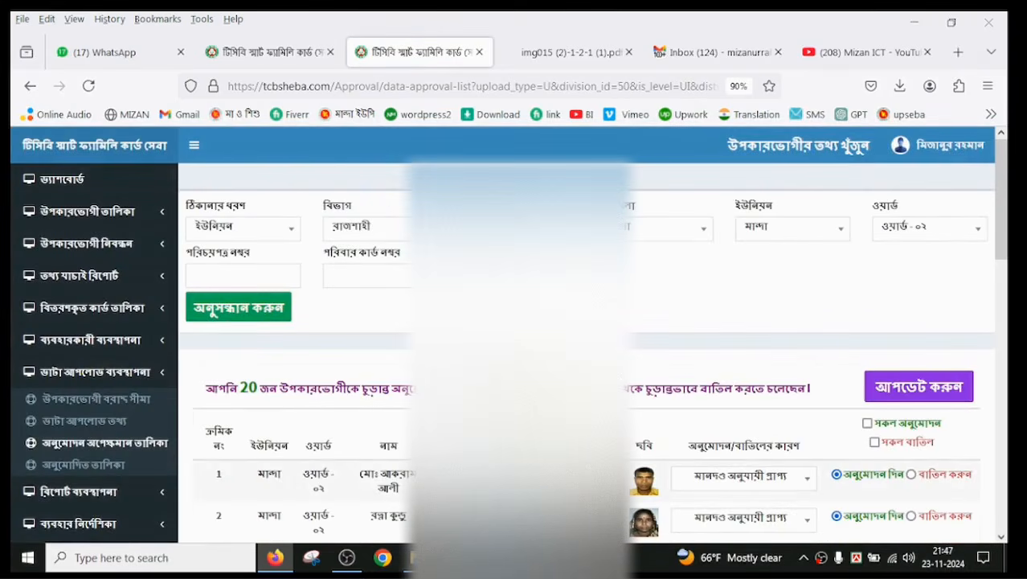
Step: Reload the dashboard and check the union-level approved figures after the ward ০২ submission
left_click(270, 50)
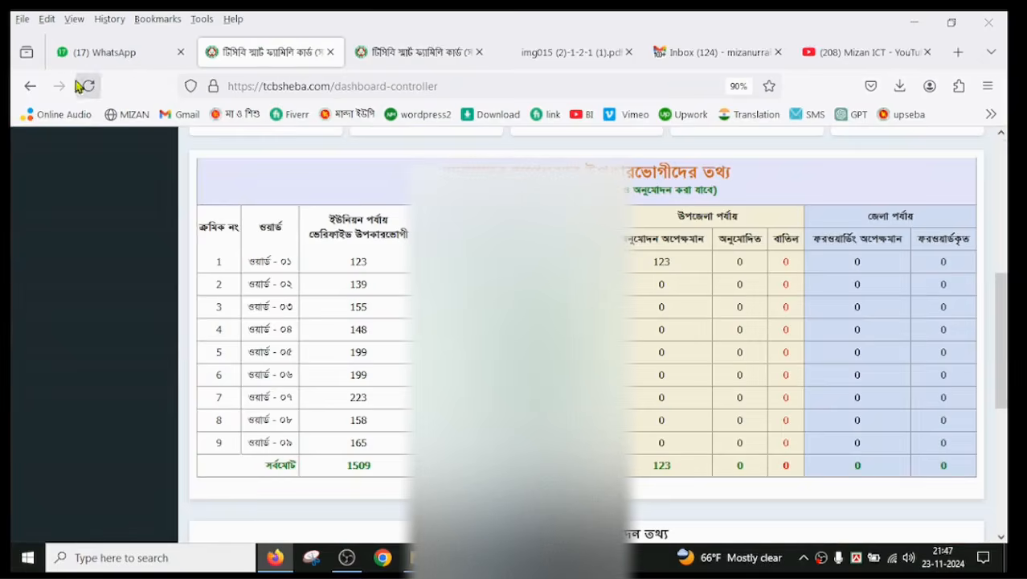
left_click(89, 85)
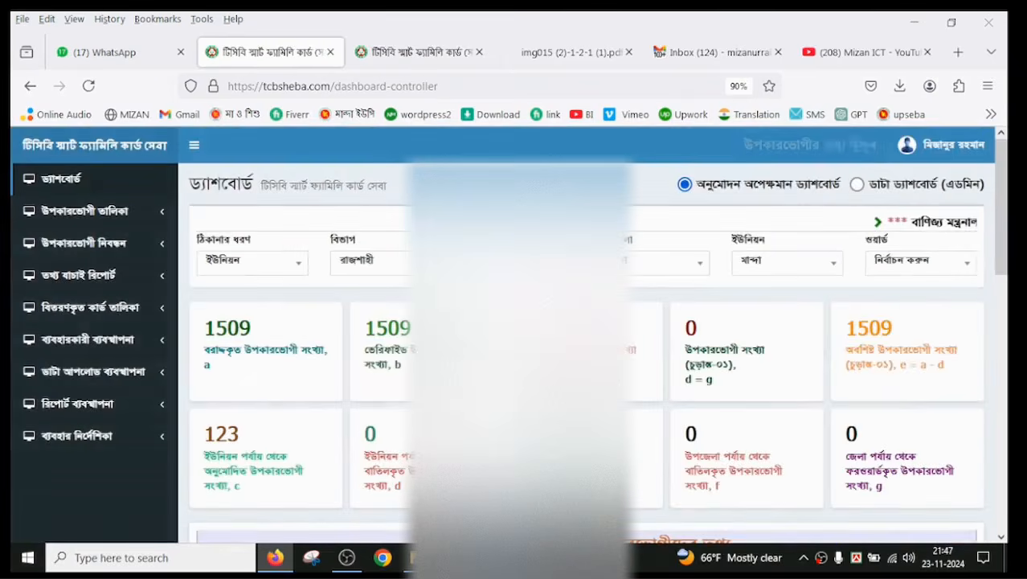
scroll(515, 338, "down", 5)
scroll(514, 338, "up", 2)
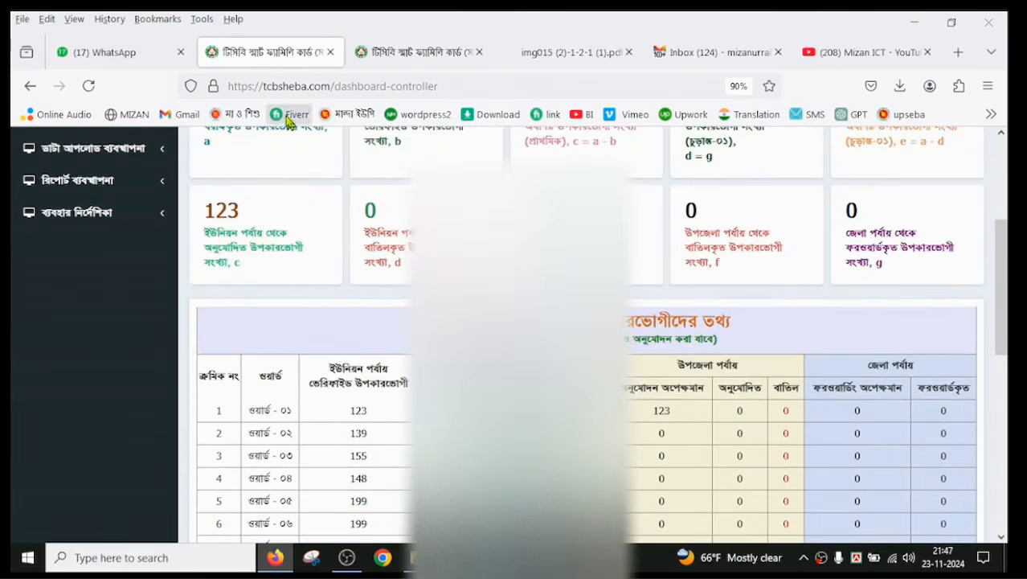
Step: Close the ward ০২ approval list page and return to the overview of the dashboard
left_click(402, 53)
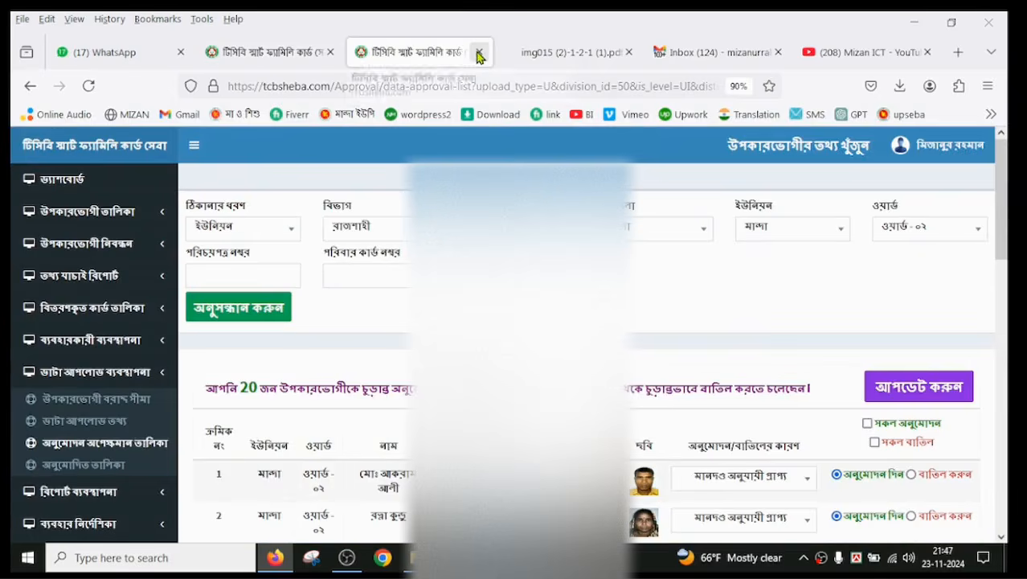
left_click(479, 53)
left_click(354, 53)
scroll(351, 165, "up", 3)
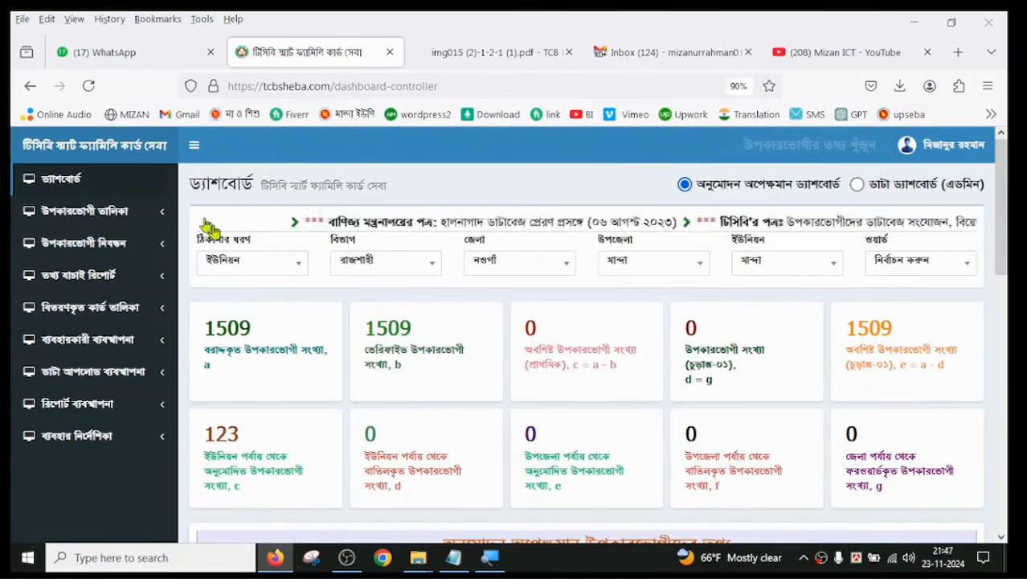
Step: Refresh the dashboard again and compare the ward-wise pending table with the union-level approved and rejected summary cards
left_click(88, 86)
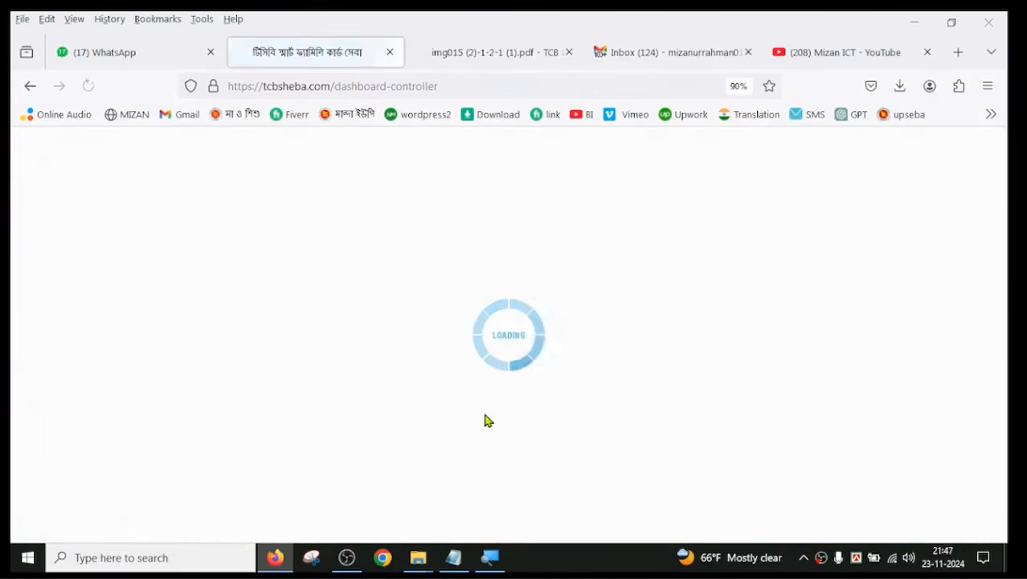
scroll(489, 420, "down", 3)
scroll(495, 422, "down", 2)
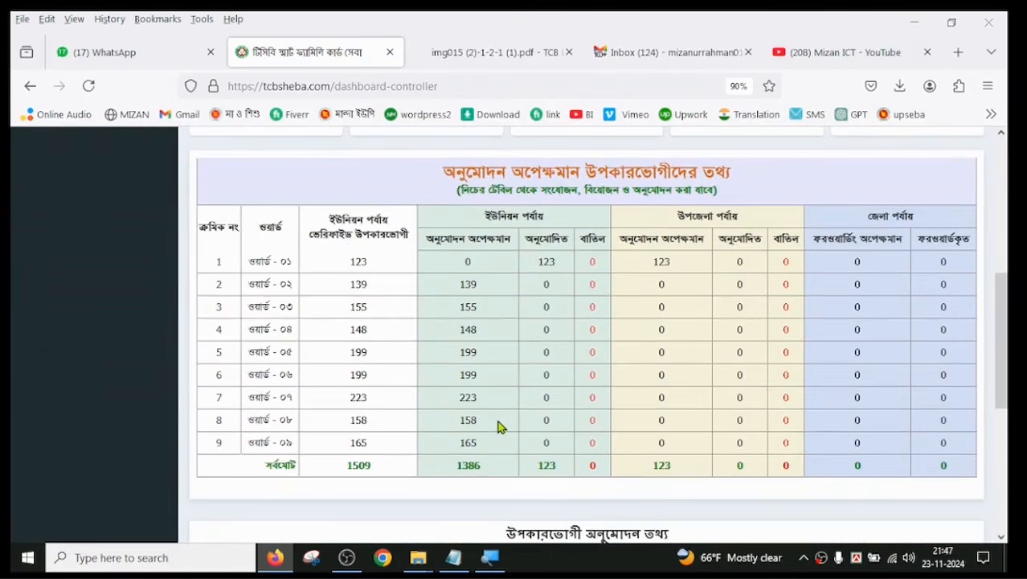
scroll(496, 422, "up", 1)
scroll(493, 419, "up", 3)
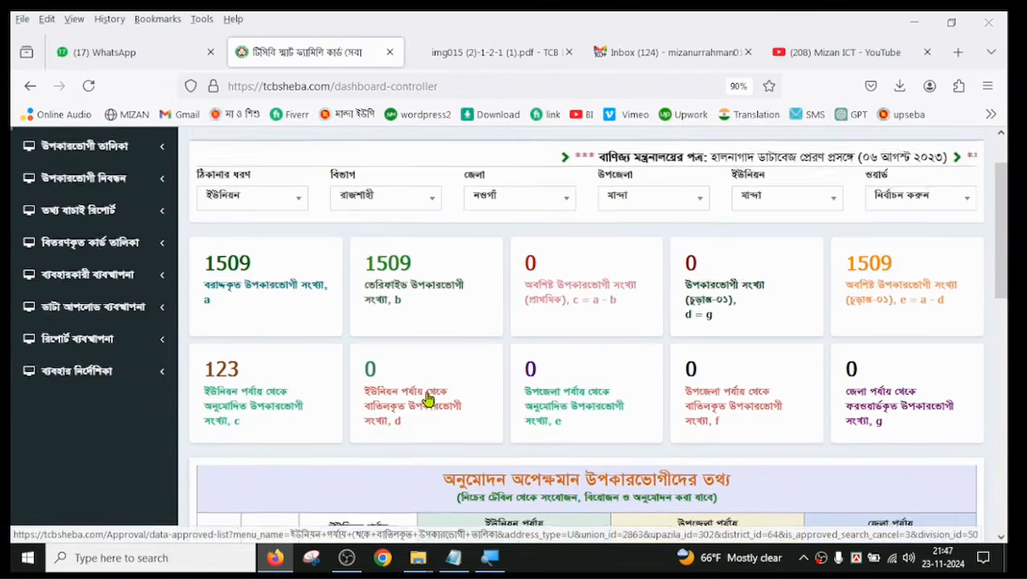
scroll(429, 395, "down", 2)
scroll(415, 389, "up", 1)
scroll(416, 388, "up", 3)
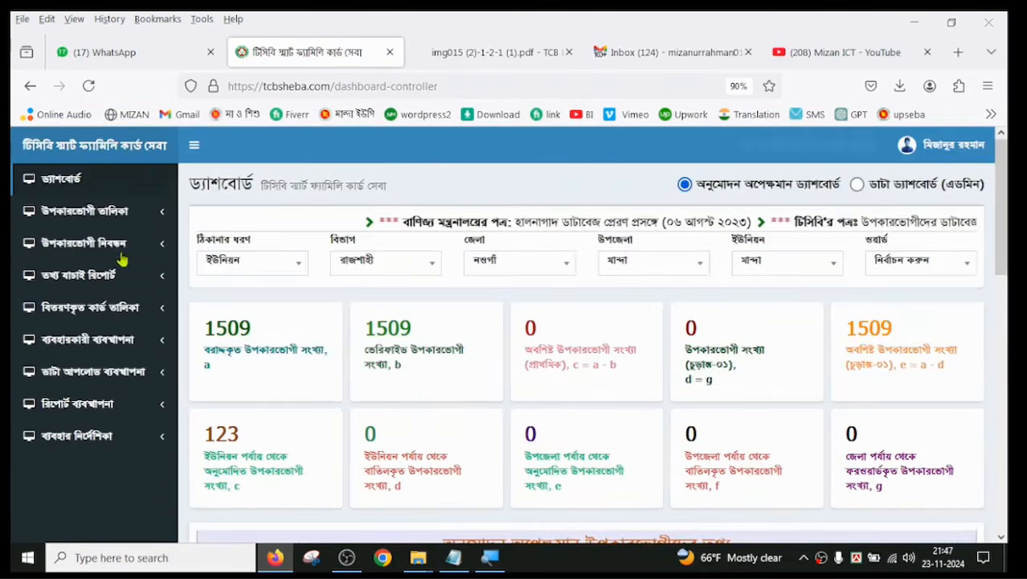
Step: Reopen ড্যাশবোর্ড twice and check the ward ০২ pending and approved columns in the pending beneficiaries table
left_click(68, 178)
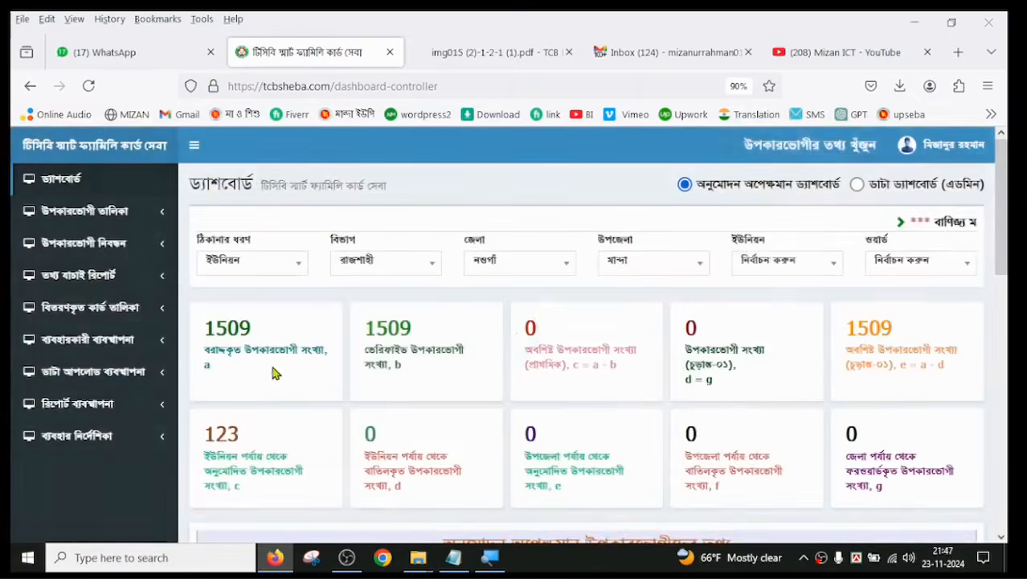
scroll(275, 362, "down", 5)
scroll(275, 363, "up", 5)
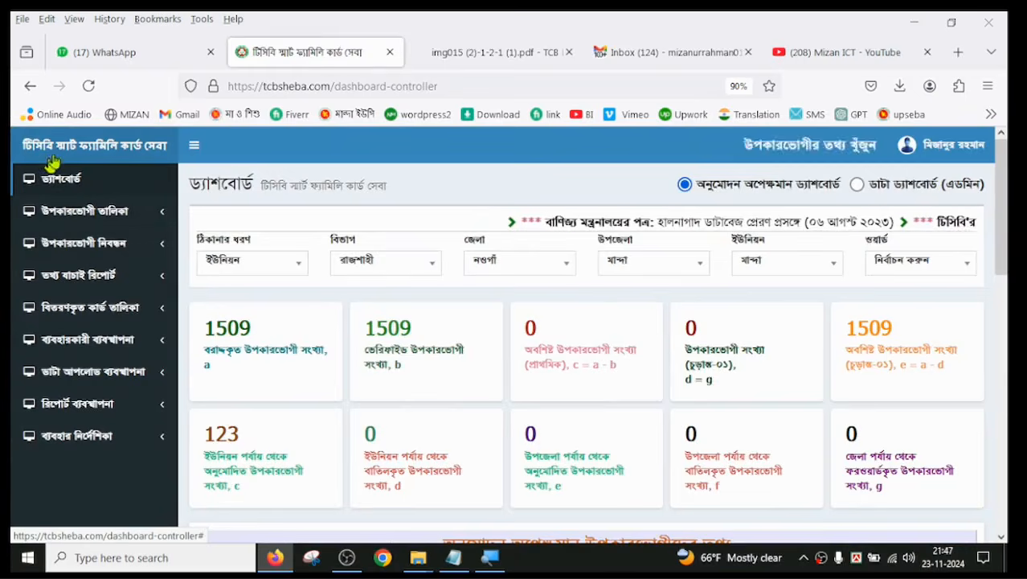
left_click(153, 182)
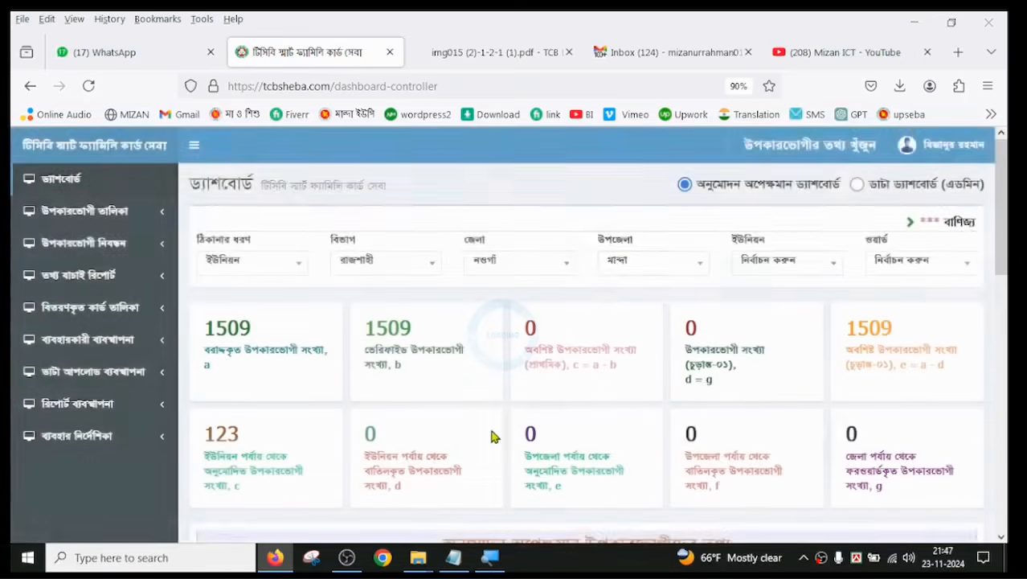
scroll(492, 434, "down", 2)
scroll(493, 435, "down", 2)
scroll(490, 433, "up", 5)
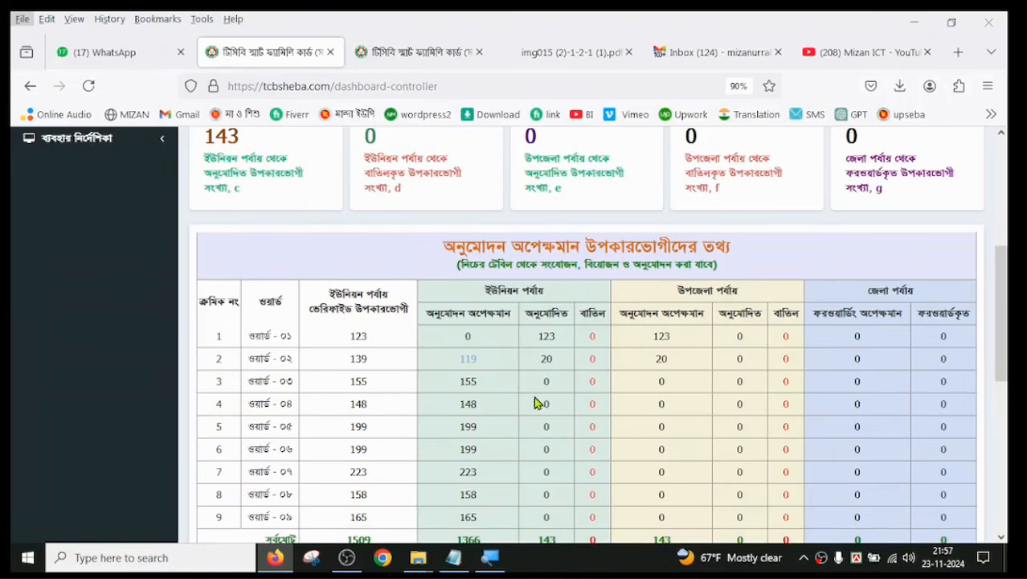
Step: Examine the updated summary cards and the union, upazila and district columns for each ward on the dashboard
scroll(546, 390, "up", 3)
scroll(532, 362, "down", 4)
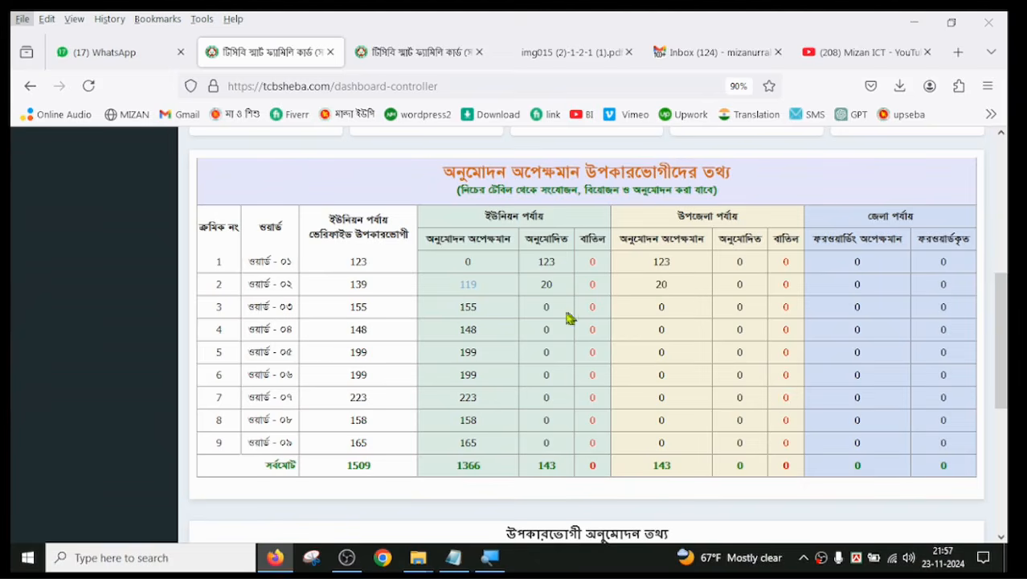
scroll(570, 392, "up", 3)
scroll(568, 392, "down", 3)
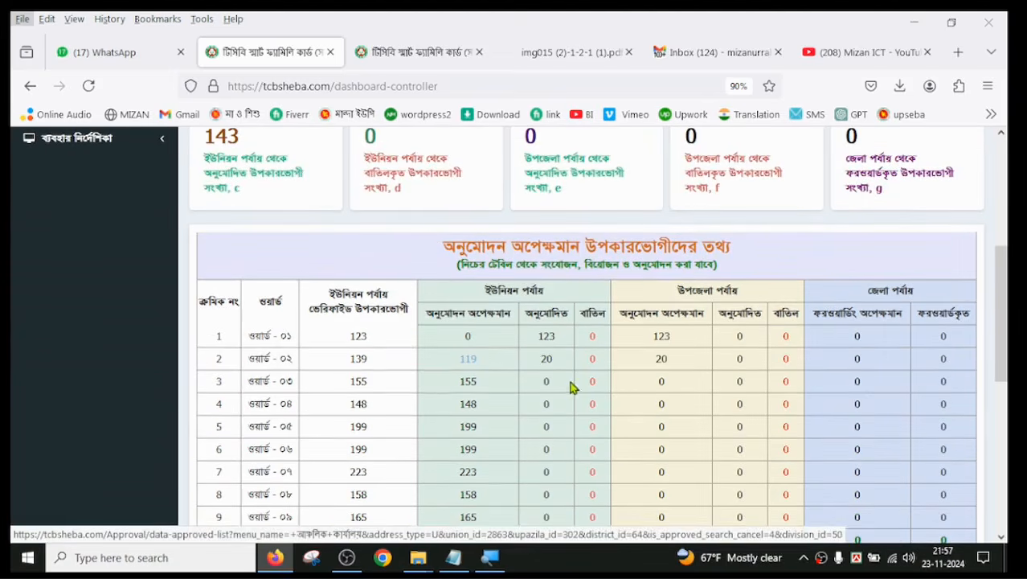
scroll(573, 386, "up", 3)
scroll(575, 388, "down", 3)
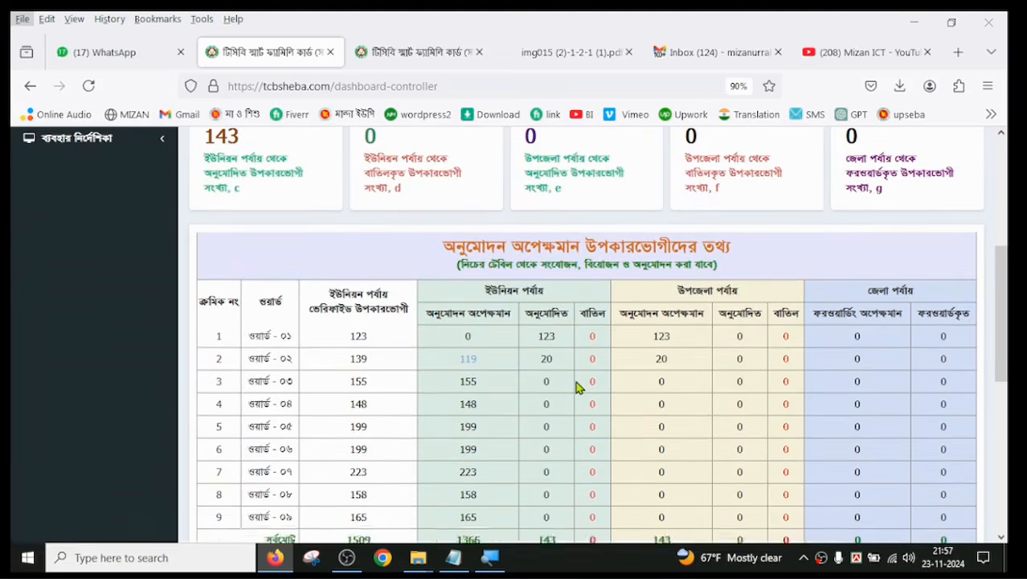
scroll(576, 388, "down", 3)
scroll(576, 388, "up", 3)
scroll(576, 387, "up", 3)
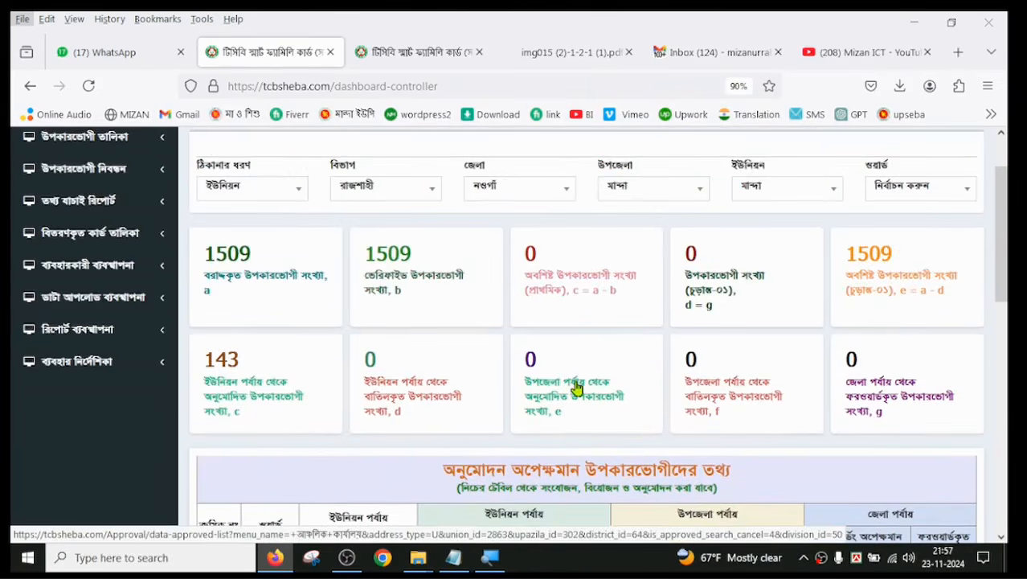
scroll(575, 387, "down", 3)
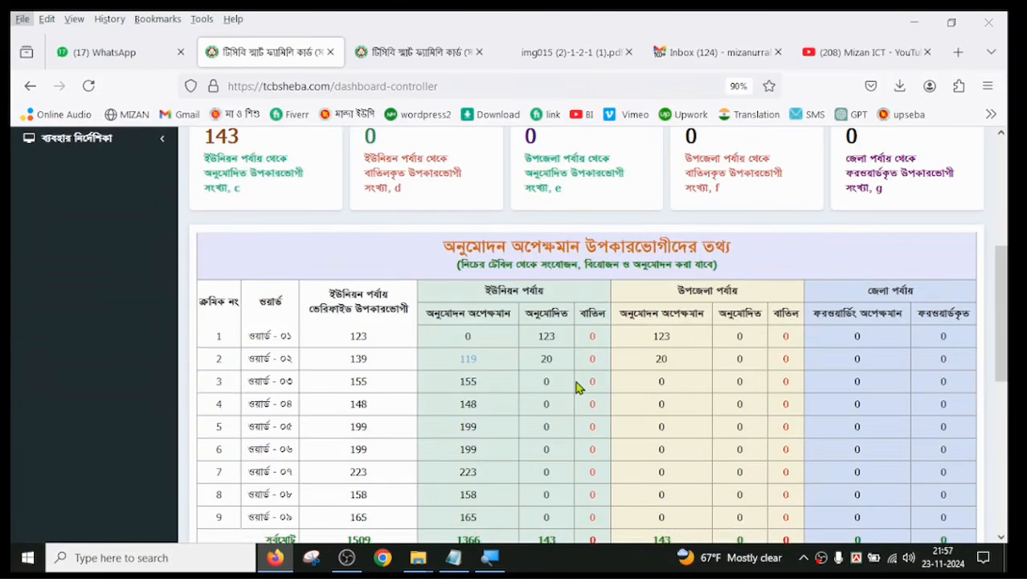
scroll(576, 387, "up", 2)
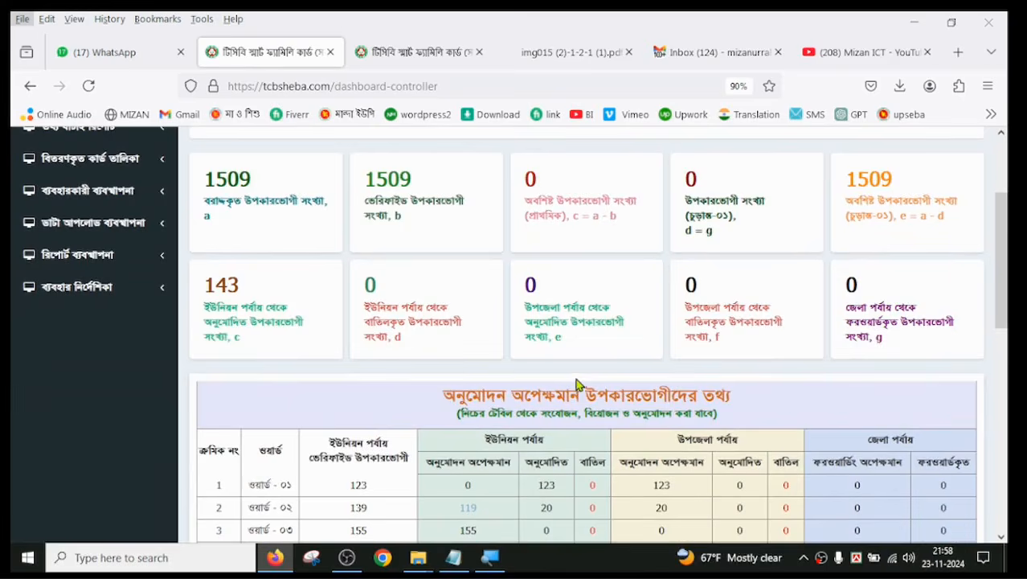
scroll(575, 386, "down", 3)
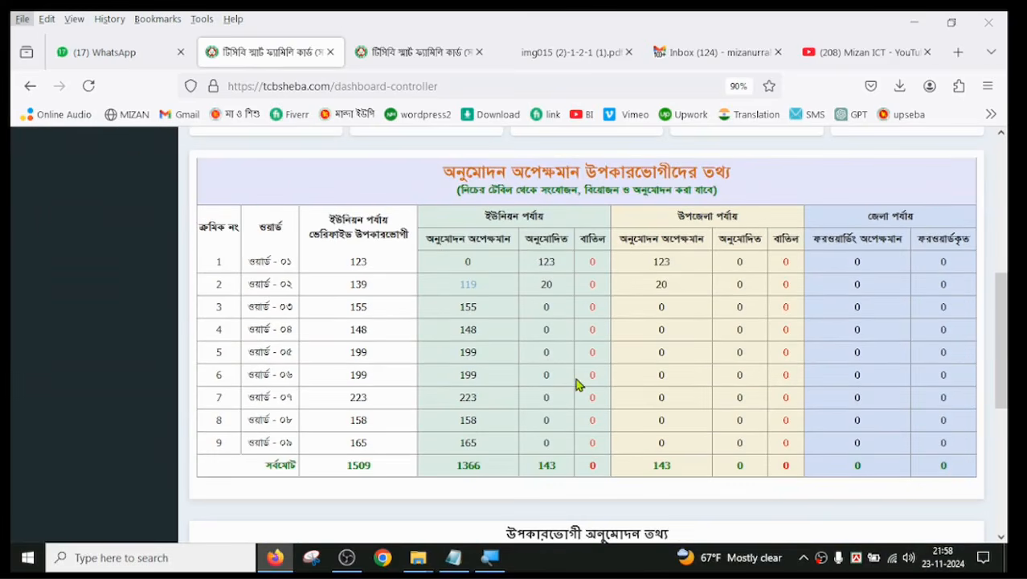
scroll(575, 384, "up", 1)
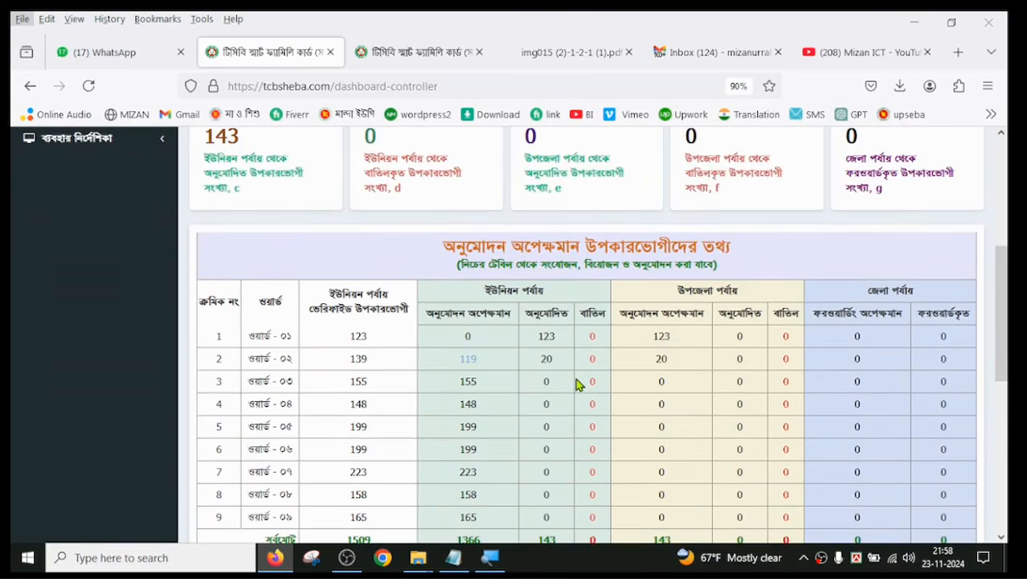
scroll(575, 385, "up", 3)
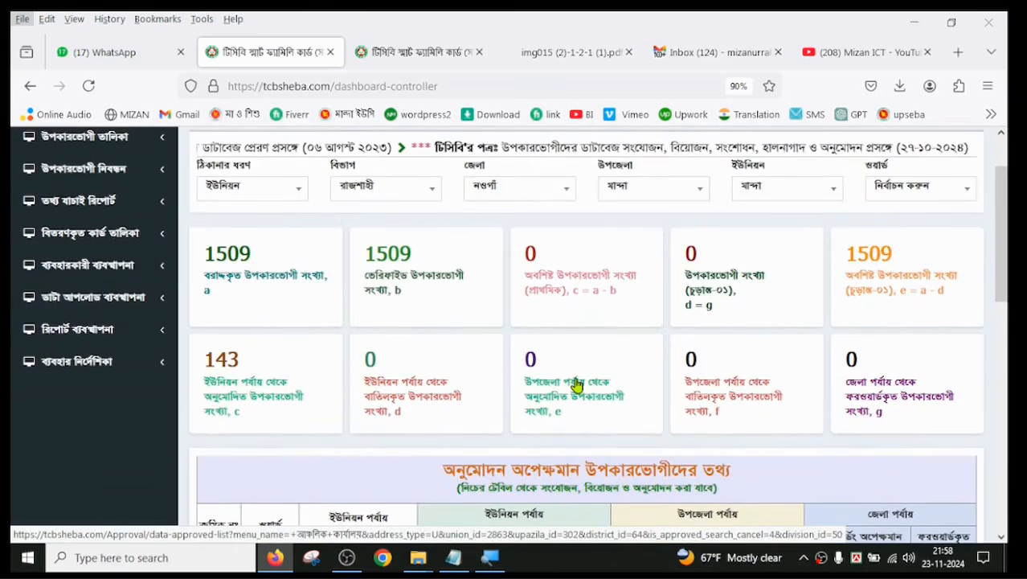
scroll(575, 387, "down", 3)
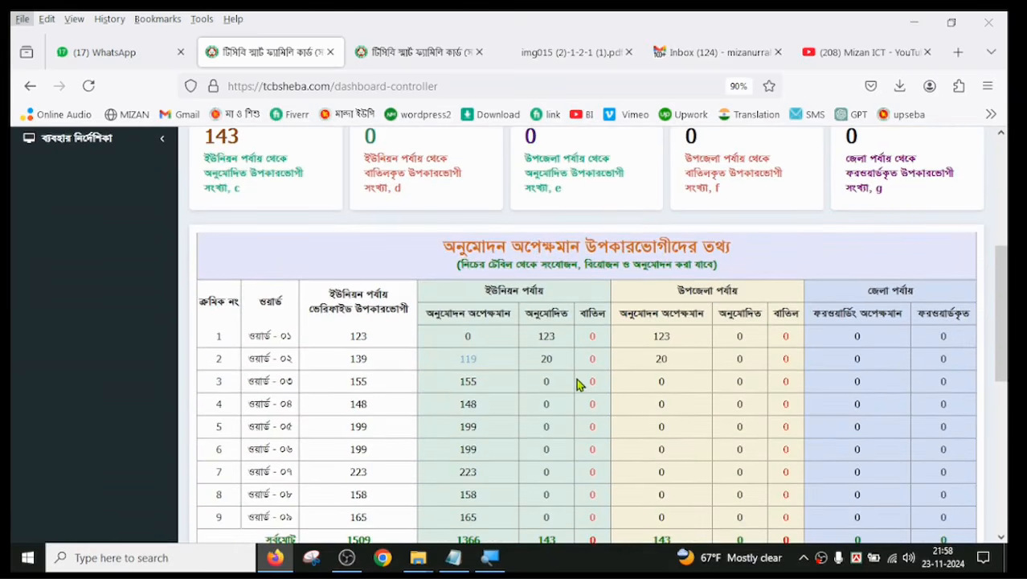